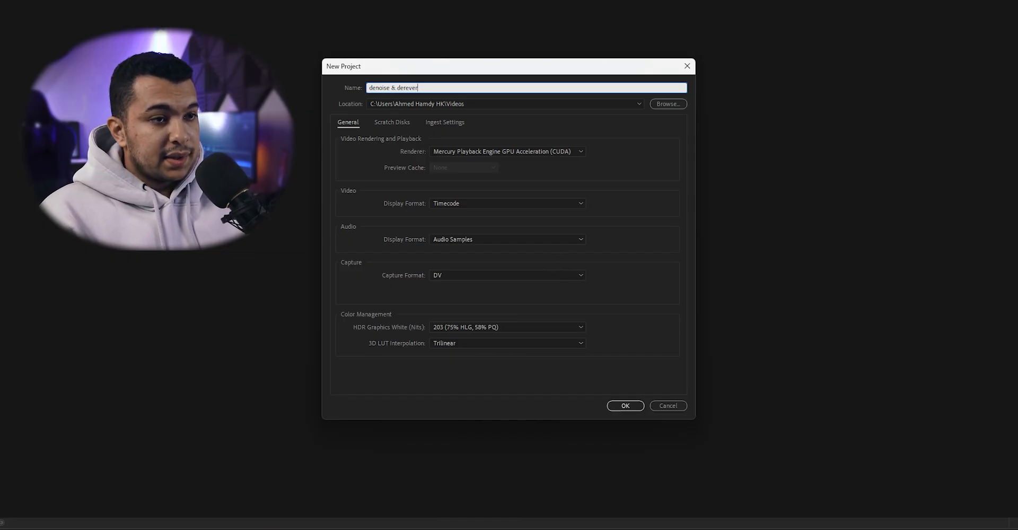
Name the new project "denoise & dereverb" and create a sequence from the imported clip إختبار المونتير.mp4.
text(reverb)
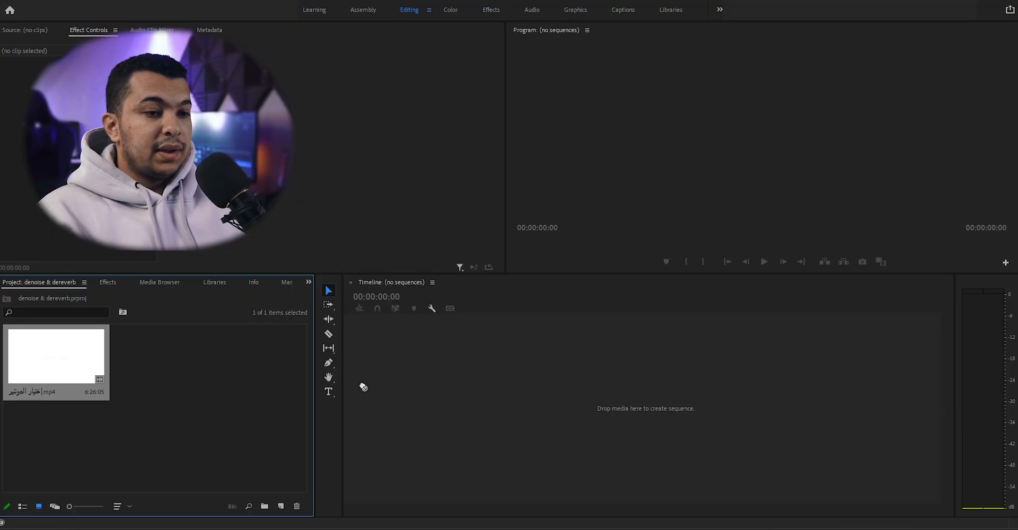
drag(388, 392, 403, 385)
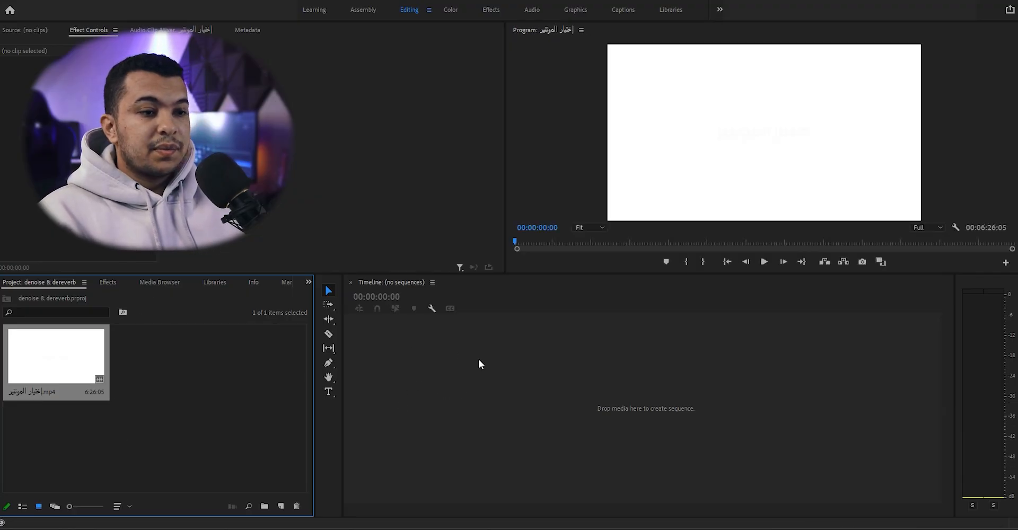
Ripple trim the start of the clip up to 00:00:23:12 so the speaker's section begins the sequence.
drag(511, 301, 603, 302)
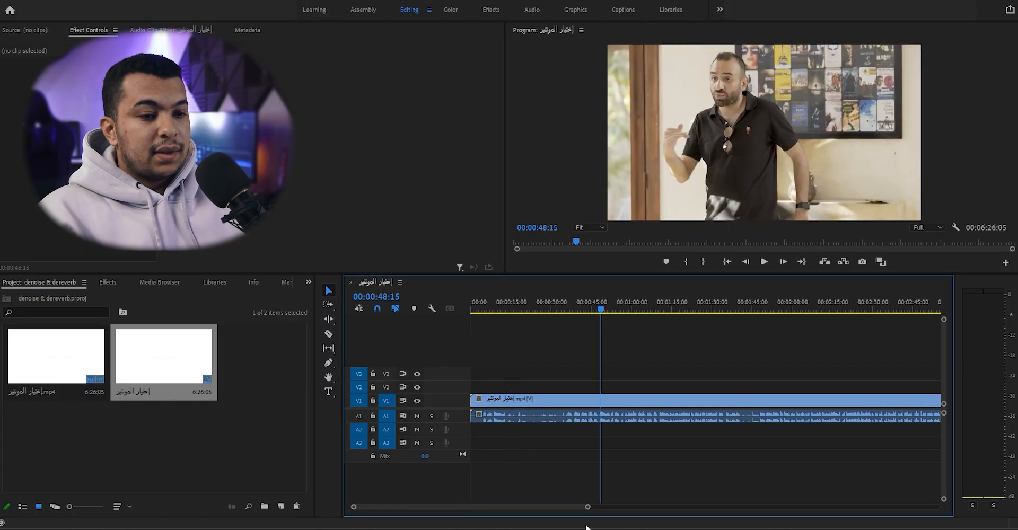
drag(588, 507, 718, 508)
drag(529, 297, 498, 307)
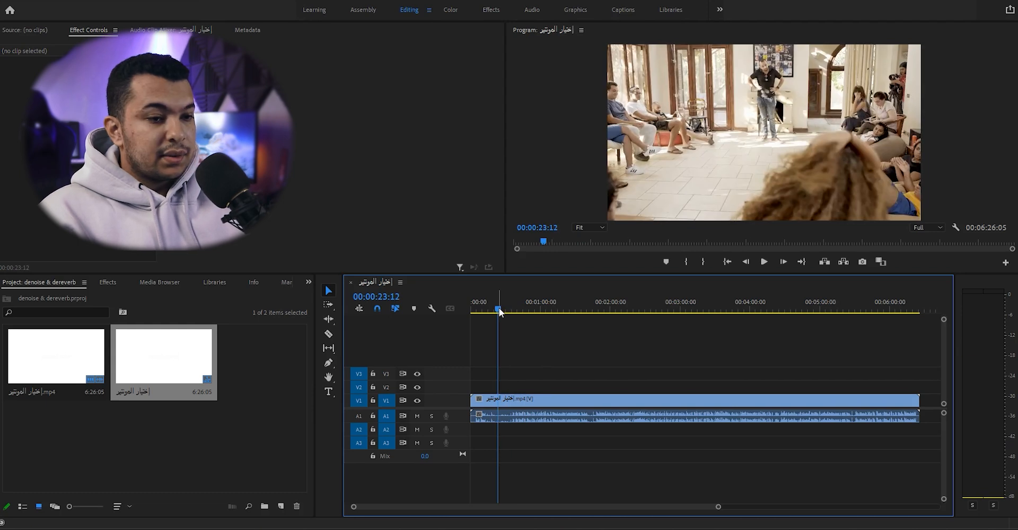
key(q)
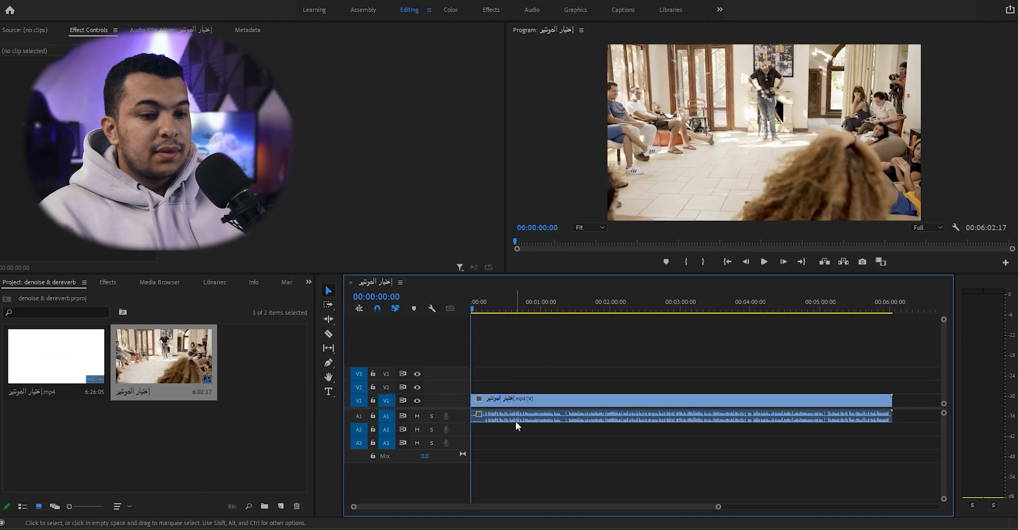
Play the trimmed sequence from its beginning, then from about 9 seconds, to listen to the unprocessed audio.
drag(720, 508, 646, 508)
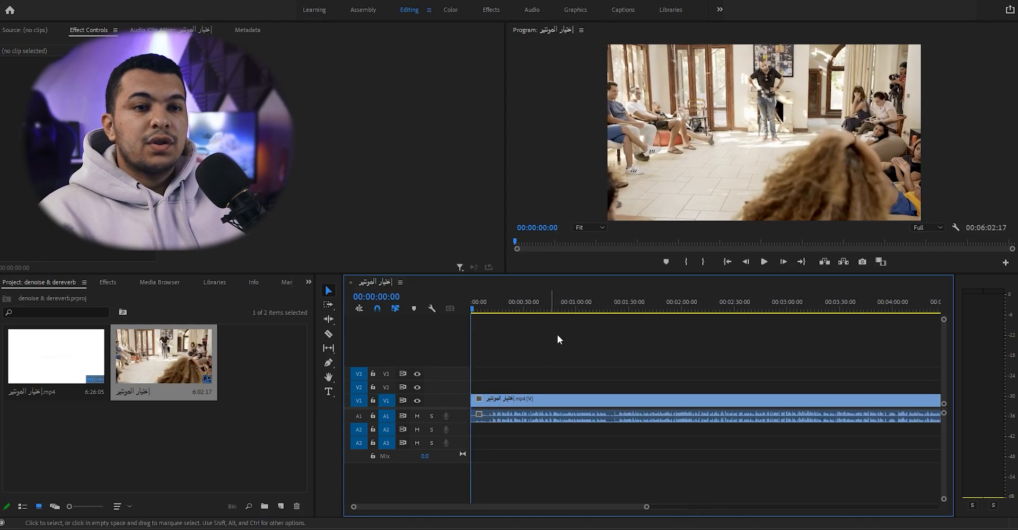
drag(494, 304, 434, 306)
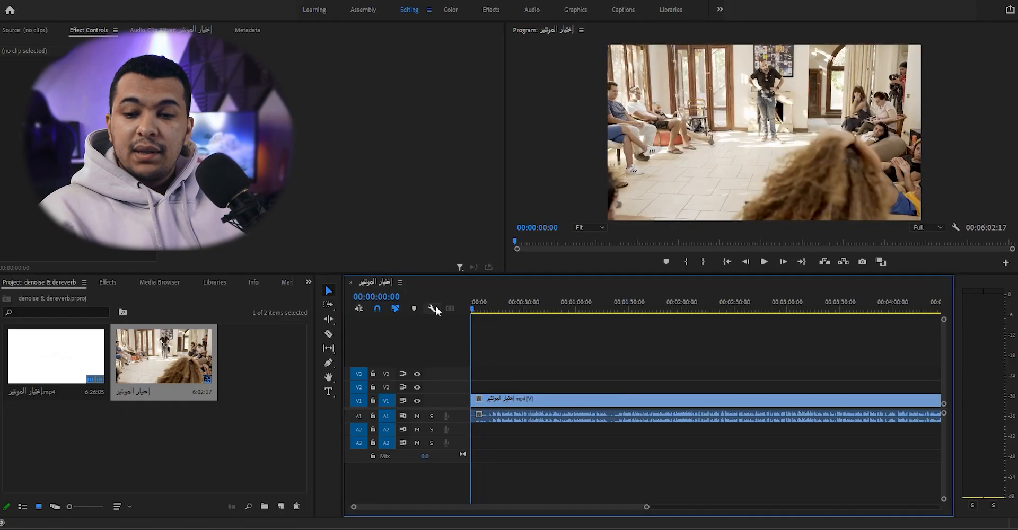
key(space)
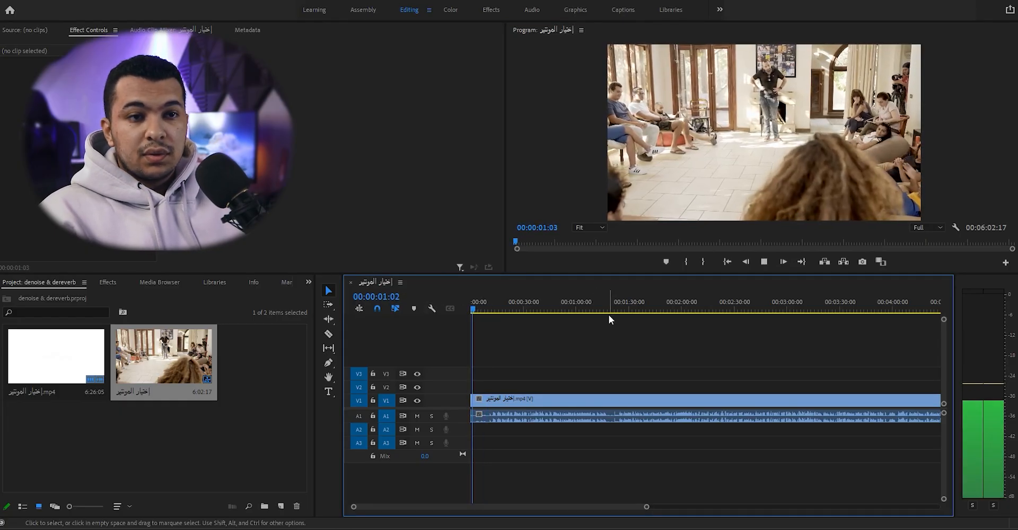
click(486, 307)
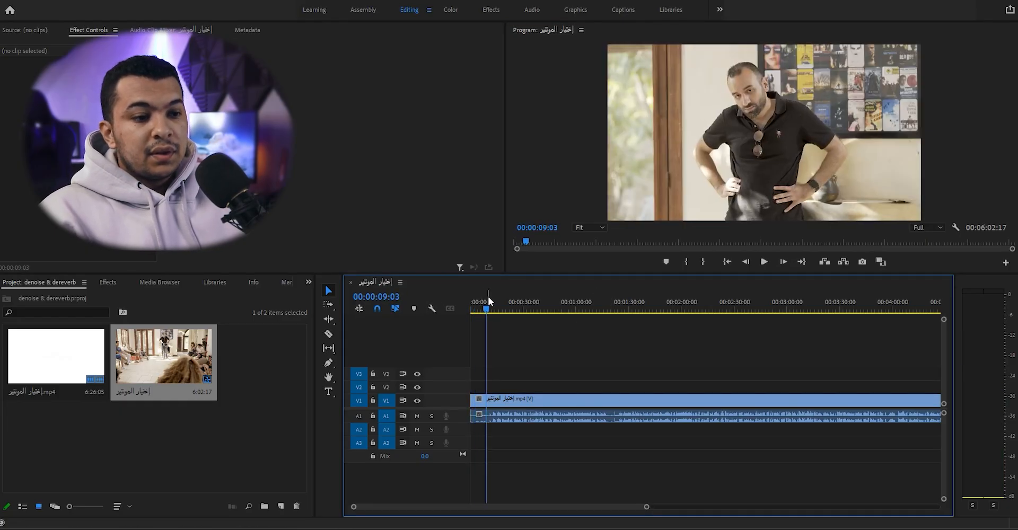
Expand the Audio 1 track to show its waveform, find the DeNoise effect and apply it to the clip.
double_click(456, 418)
click(309, 282)
click(323, 307)
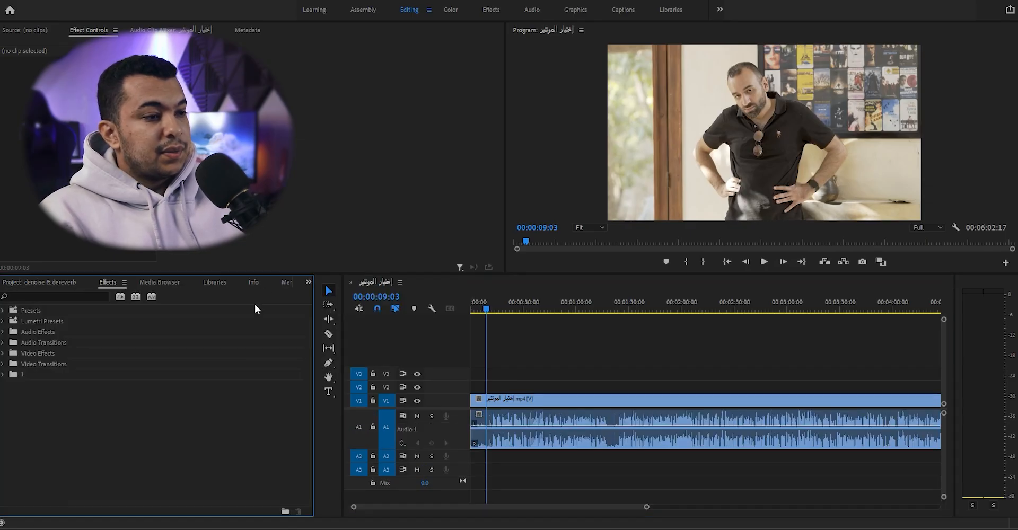
click(85, 295)
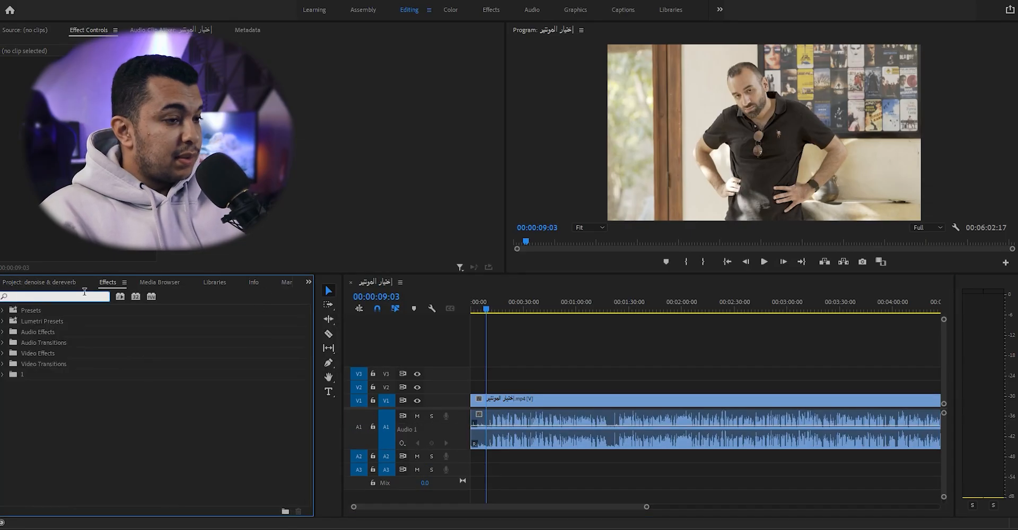
text(denoi)
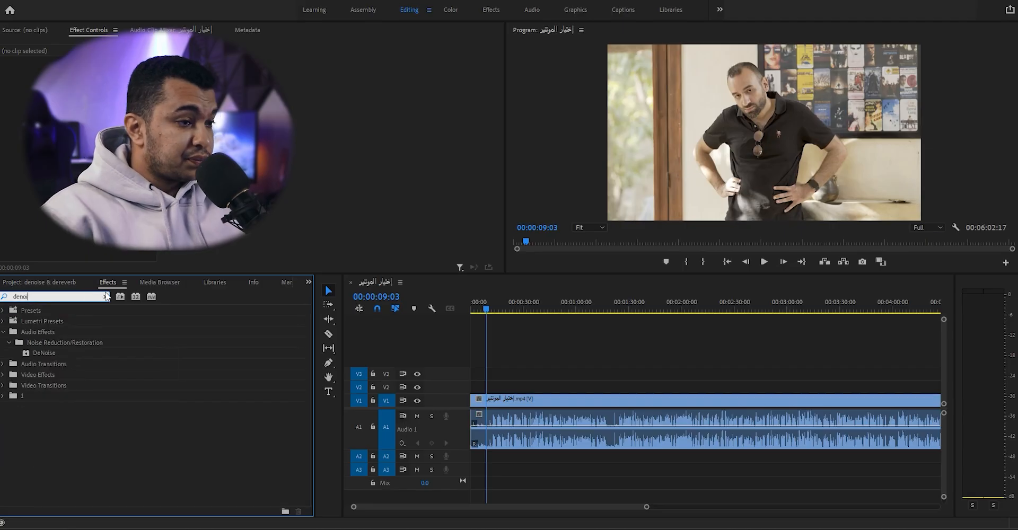
drag(52, 355, 509, 435)
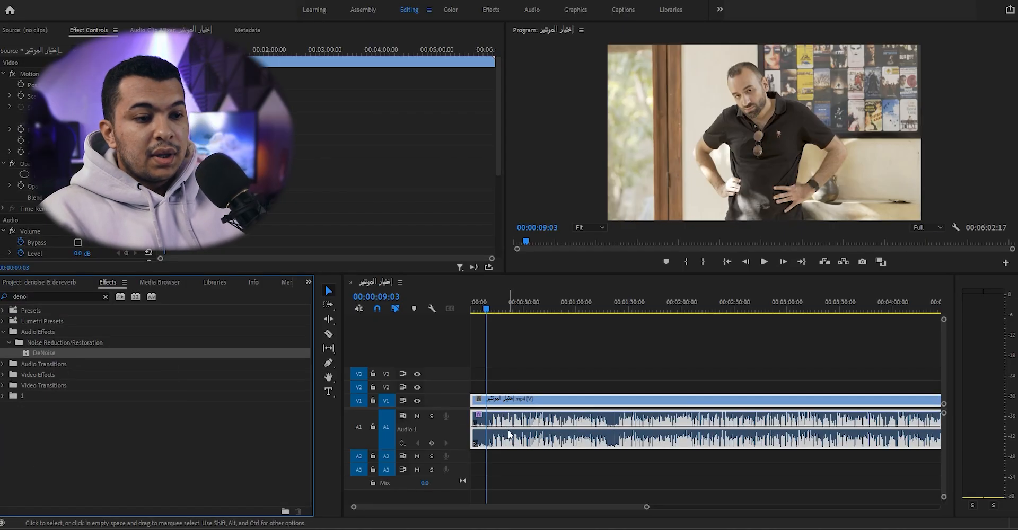
Play the sequence from its beginning to hear the audio with the default DeNoise effect.
click(482, 301)
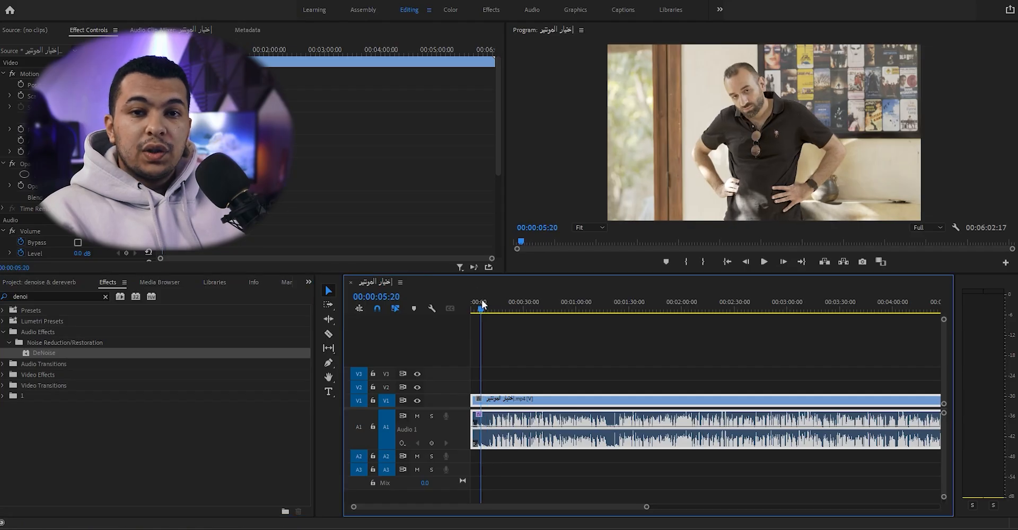
drag(482, 300, 473, 300)
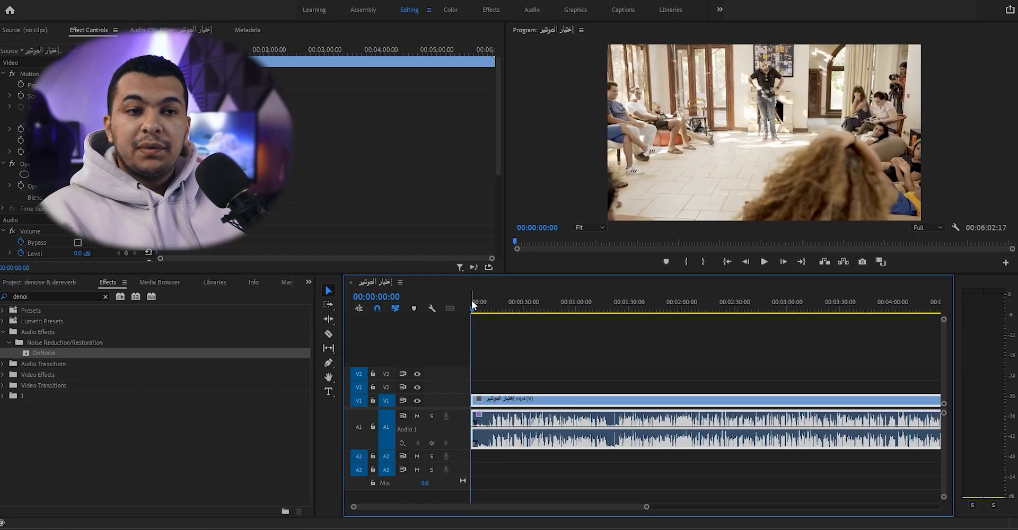
key(space)
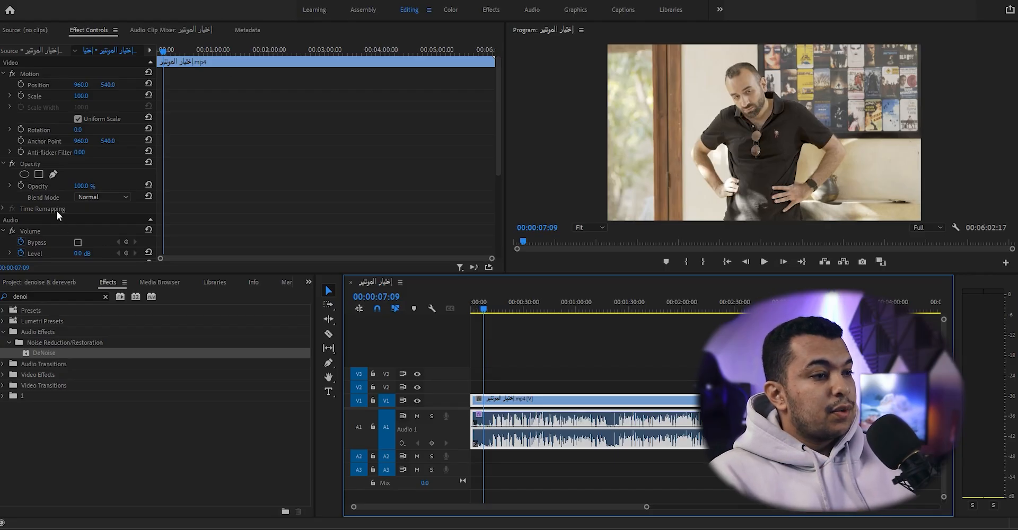
Open the custom setup of the clip's DeNoise effect and play the clip to examine its noise graph.
scroll(56, 211, down, 5)
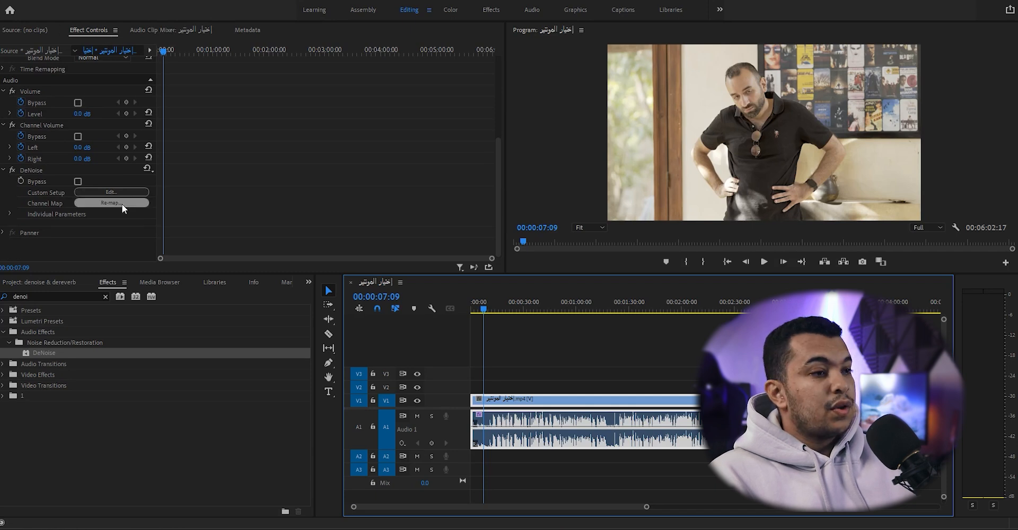
click(113, 191)
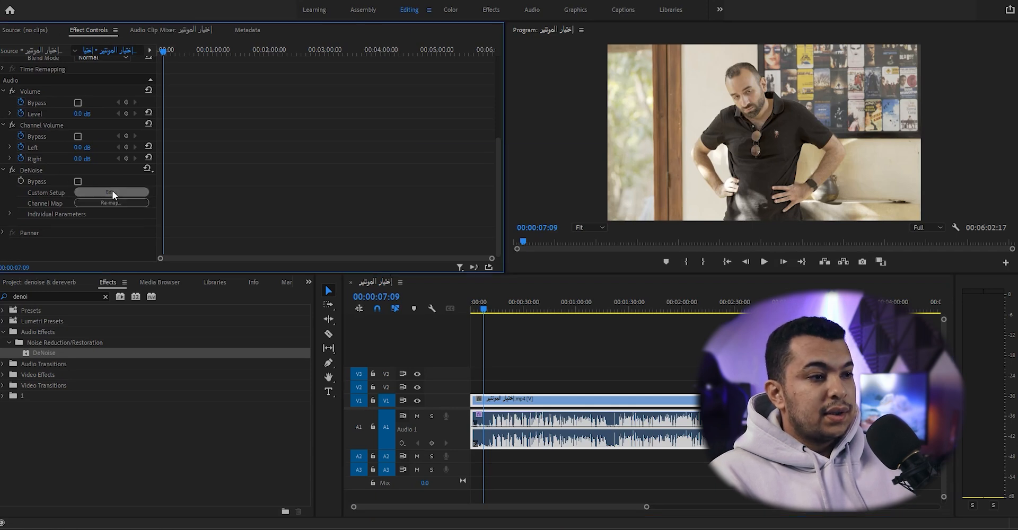
drag(491, 154, 318, 131)
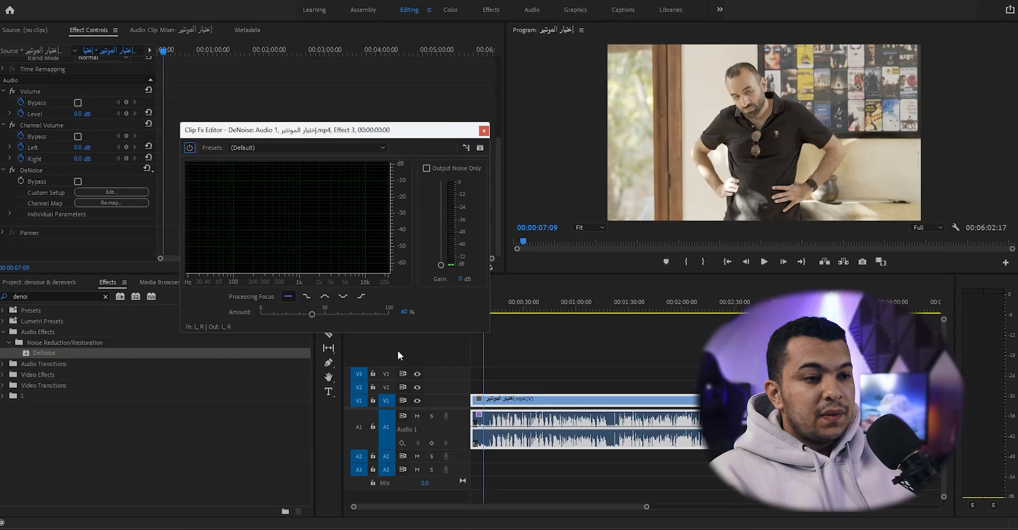
key(space)
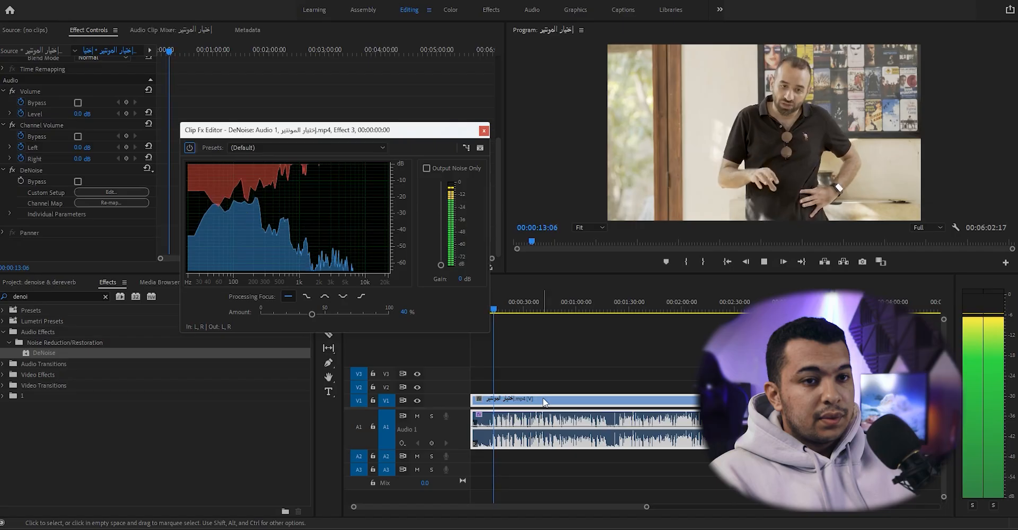
key(space)
mouse_move(484, 303)
mouse_down()
mouse_move(458, 301)
mouse_move(481, 297)
mouse_up()
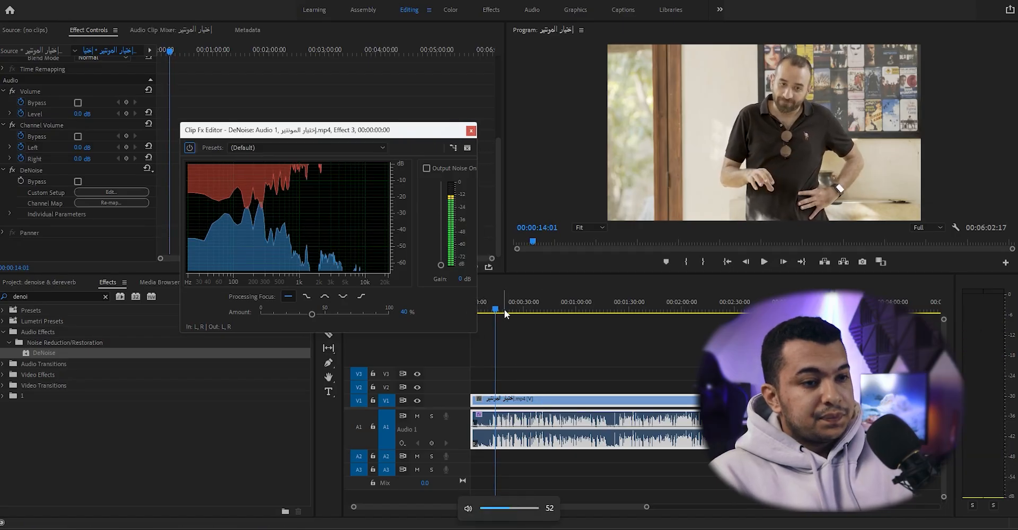
click(484, 302)
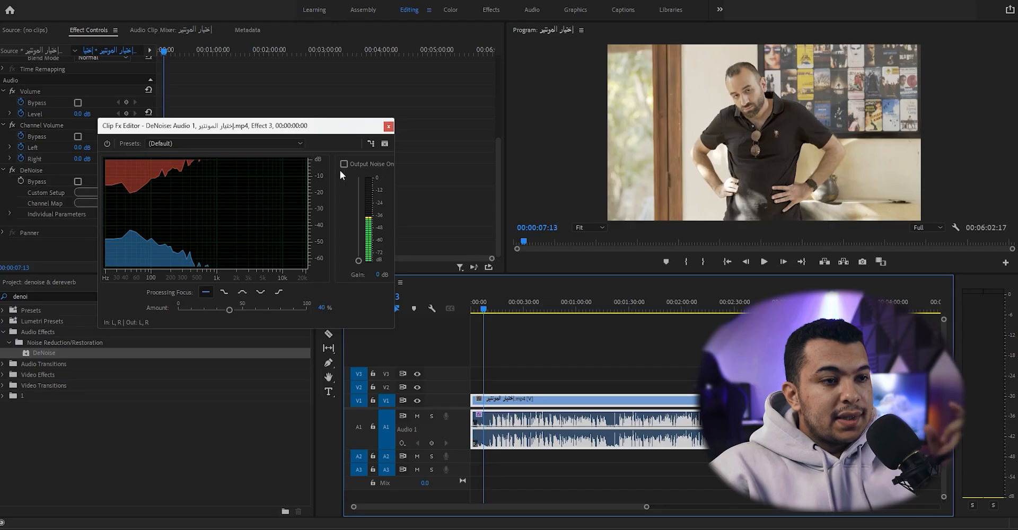
Enable Output Noise Only in the DeNoise setup and play from the sequence start to hear the removed noise.
drag(398, 184, 423, 186)
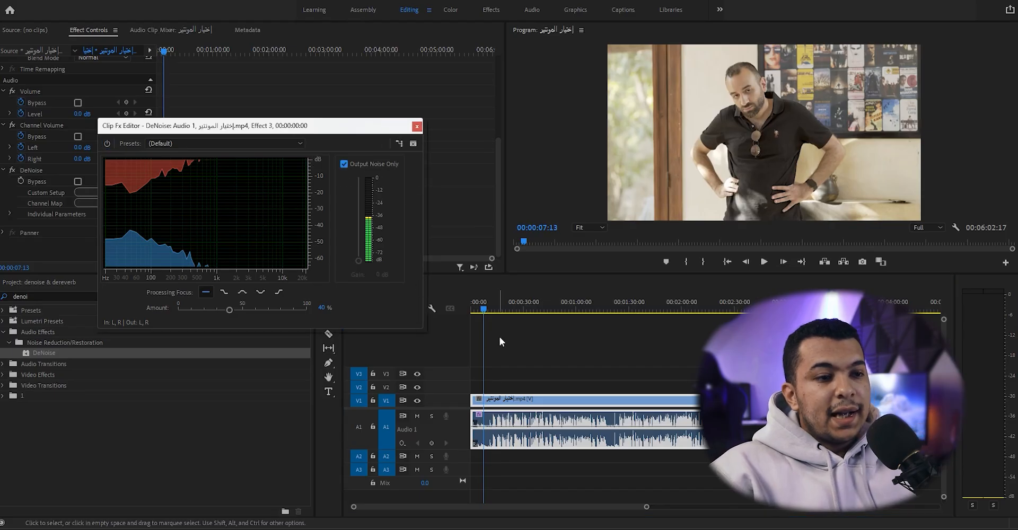
click(473, 304)
key(space)
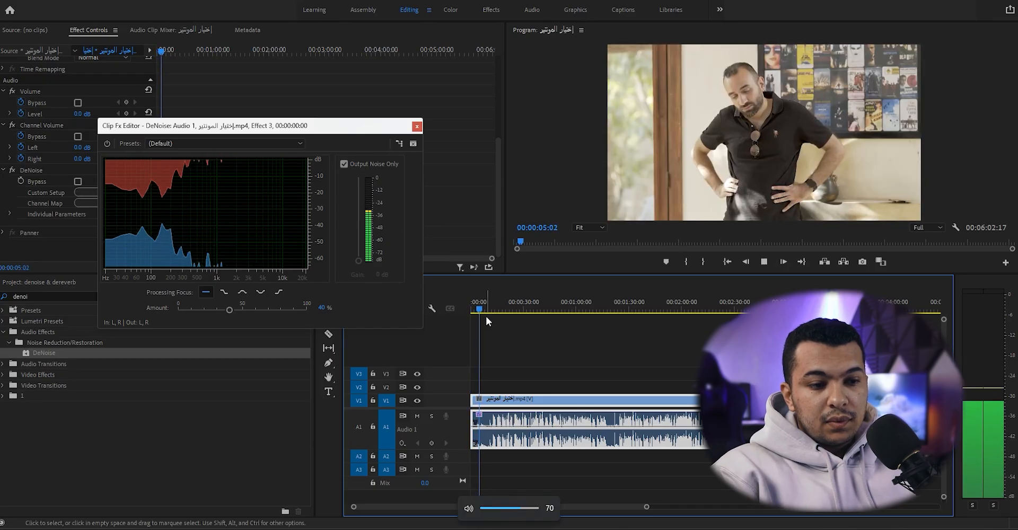
key(space)
Compare the DeNoise processing focus options during noise-only playback, with the amount lowered to 26%.
click(223, 292)
key(space)
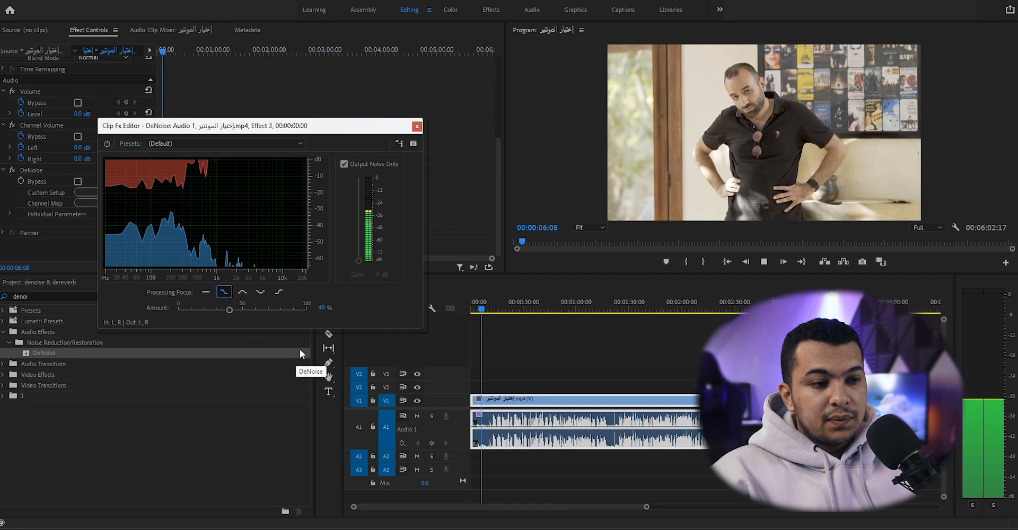
mouse_move(230, 310)
mouse_down()
mouse_move(184, 310)
mouse_move(212, 311)
mouse_up()
click(206, 292)
click(242, 291)
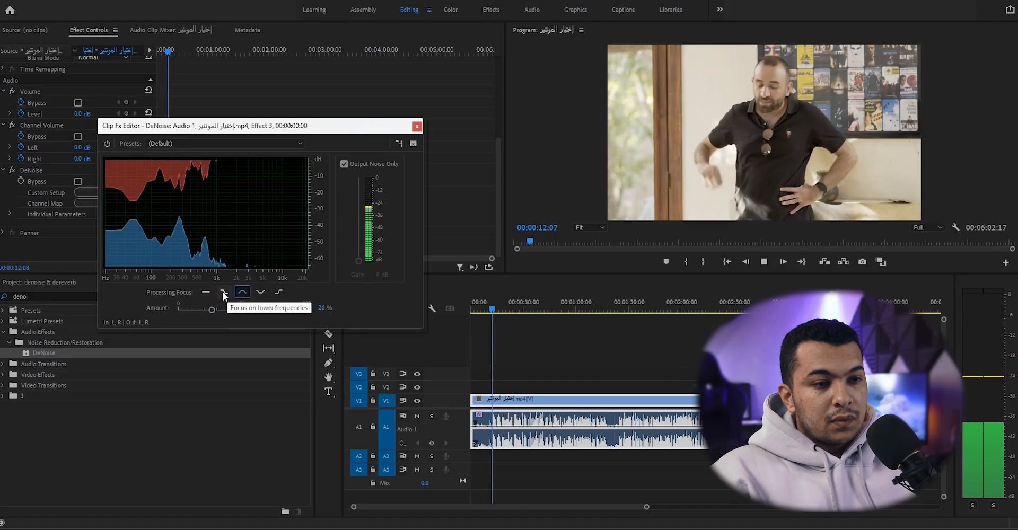
click(258, 292)
click(281, 294)
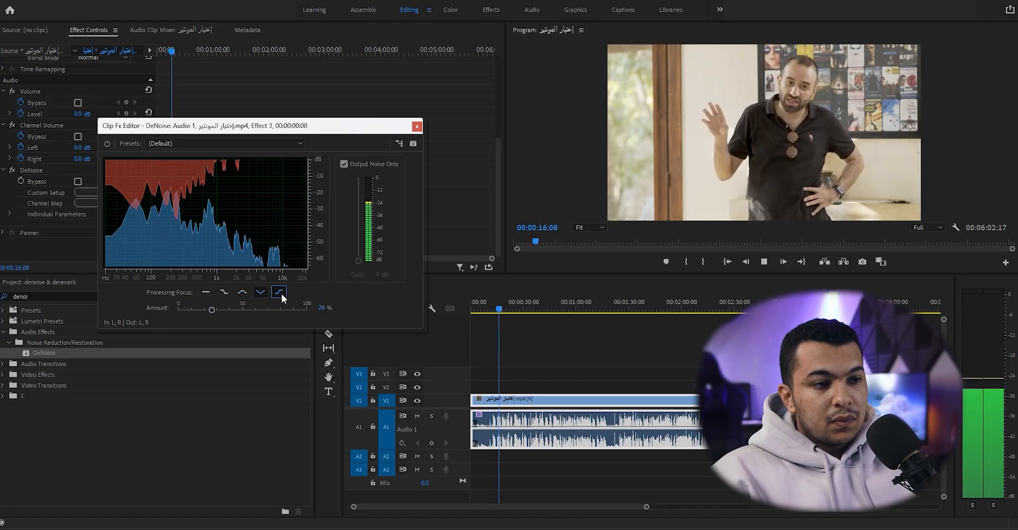
Set the DeNoise processing focus to lower frequencies with an amount of 28%, and close the effect editor.
click(243, 291)
drag(212, 310, 205, 309)
click(261, 292)
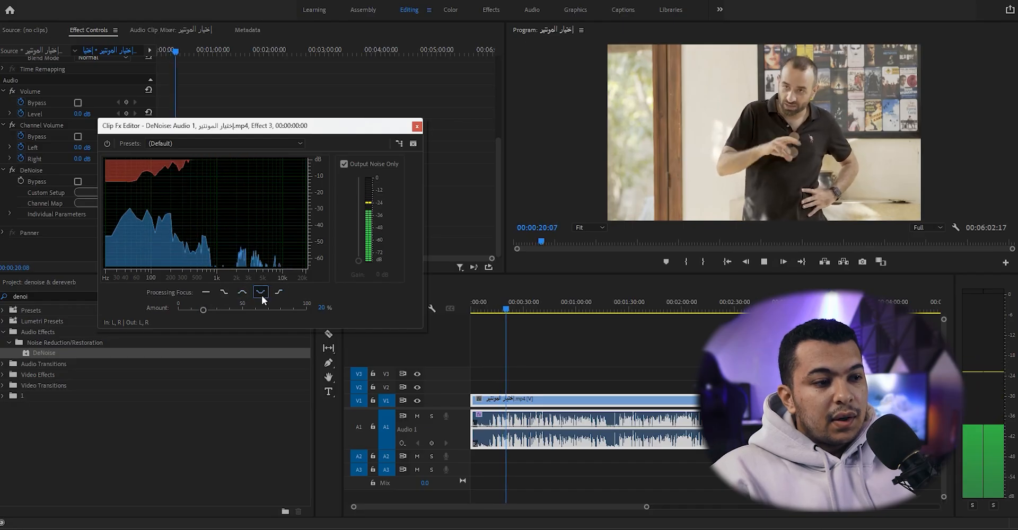
key(space)
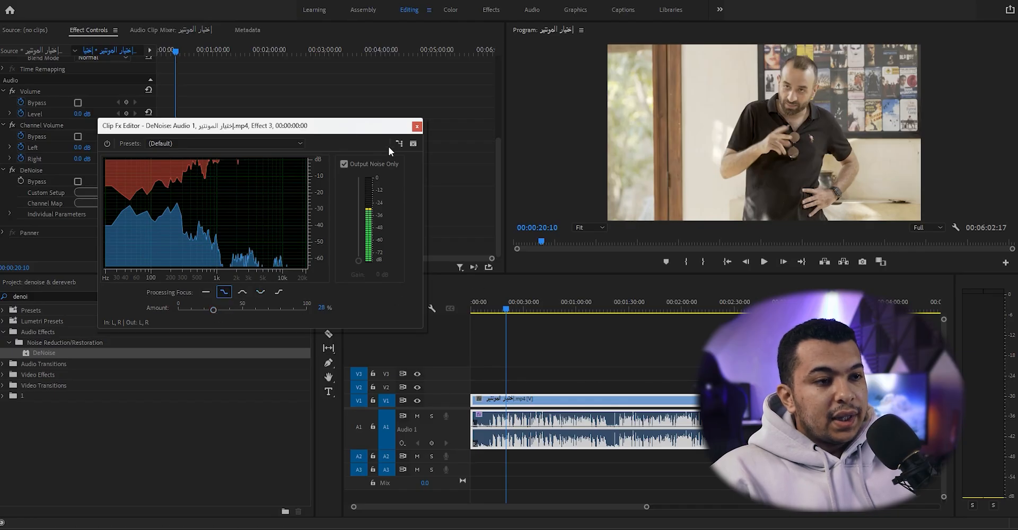
click(417, 127)
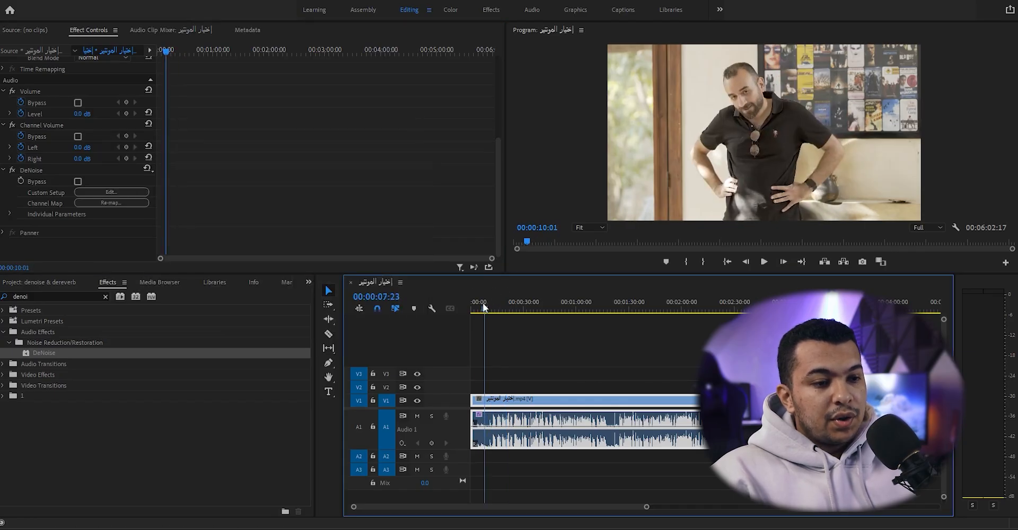
Play the sequence from its beginning and from about 7 seconds to check the adjusted DeNoise output.
click(471, 306)
key(space)
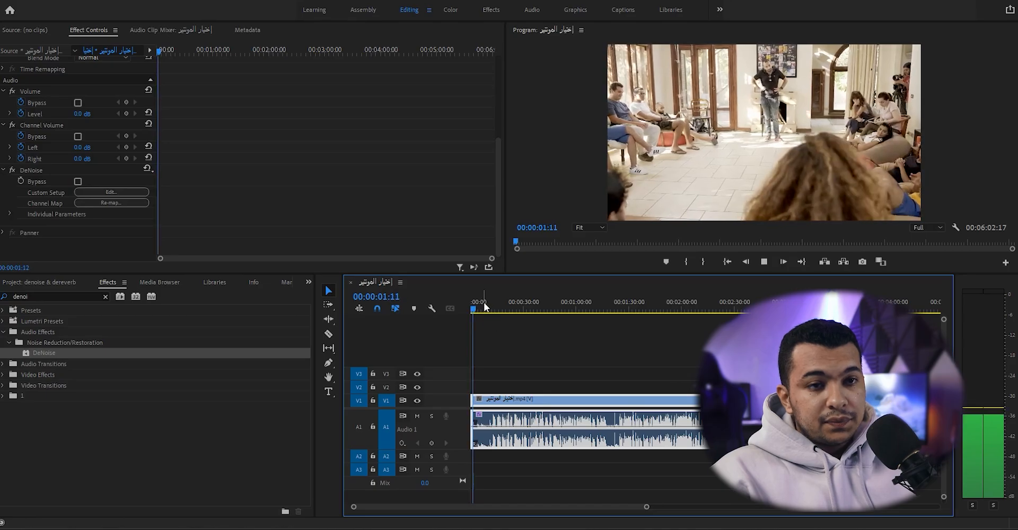
click(485, 303)
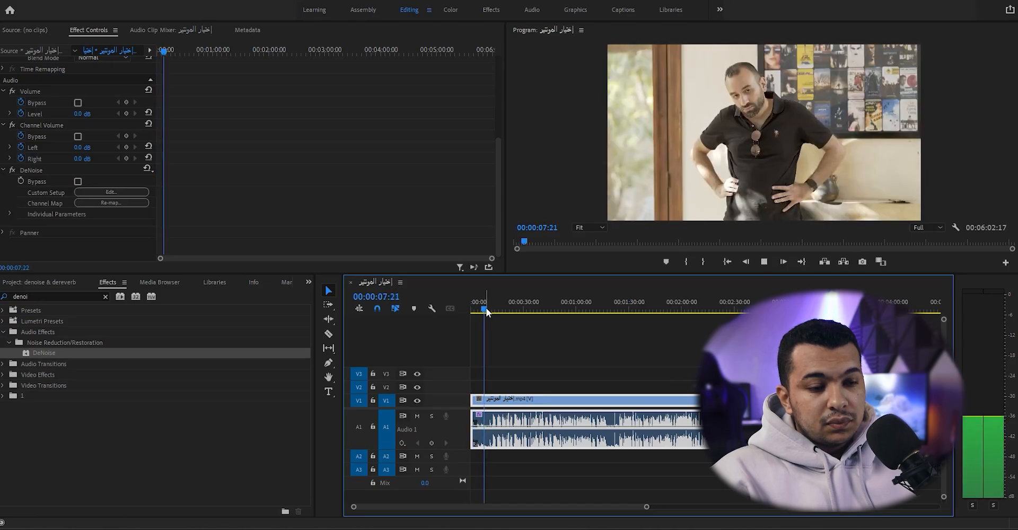
key(space)
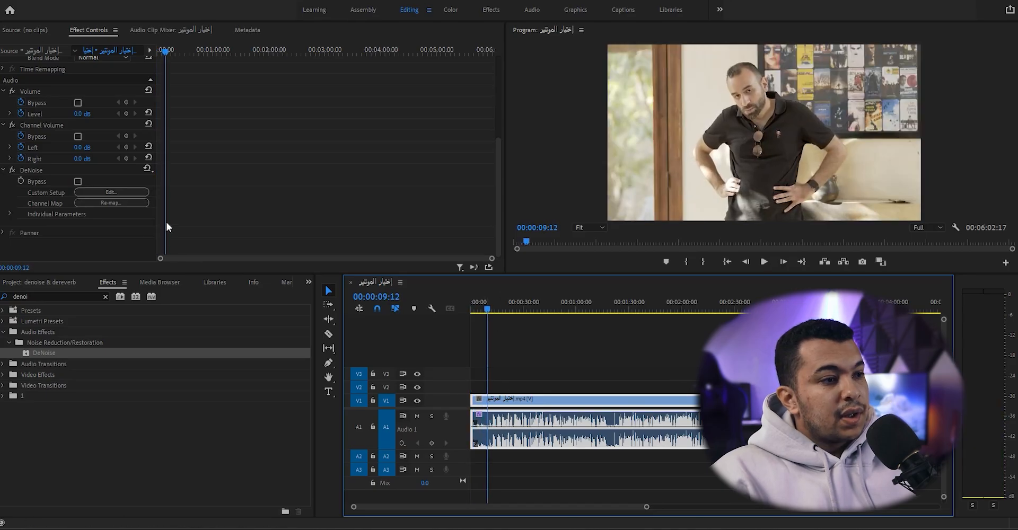
Review the clip's DeNoise custom setup again, close it and replay the audio from about 5 seconds.
click(122, 193)
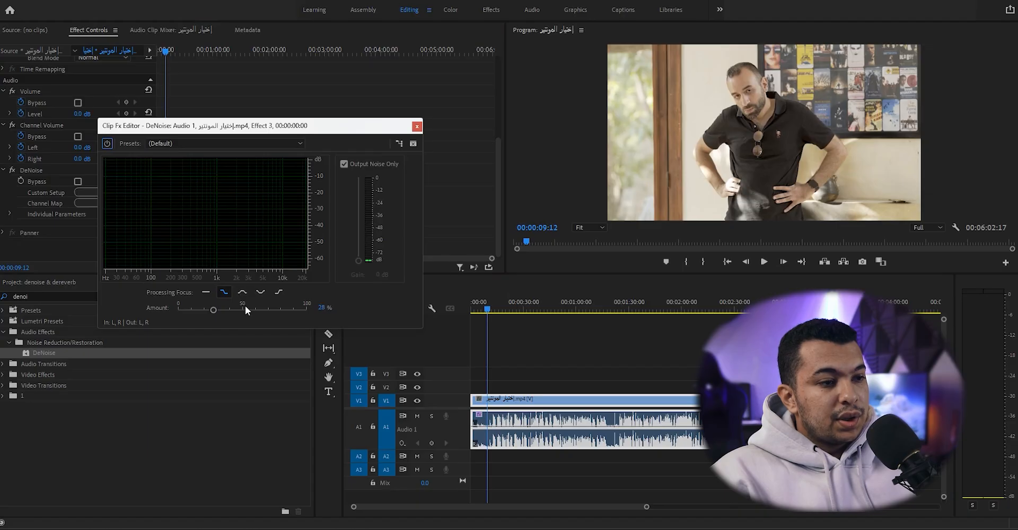
click(416, 128)
click(480, 302)
key(space)
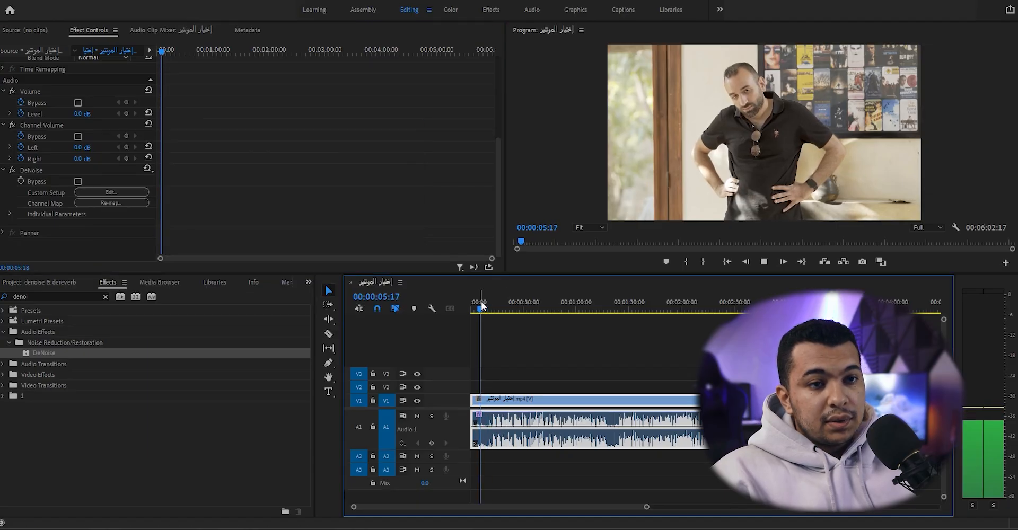
Turn off Output Noise Only in the clip's DeNoise custom setup, close it, and replay the audio from about 7 seconds.
double_click(480, 416)
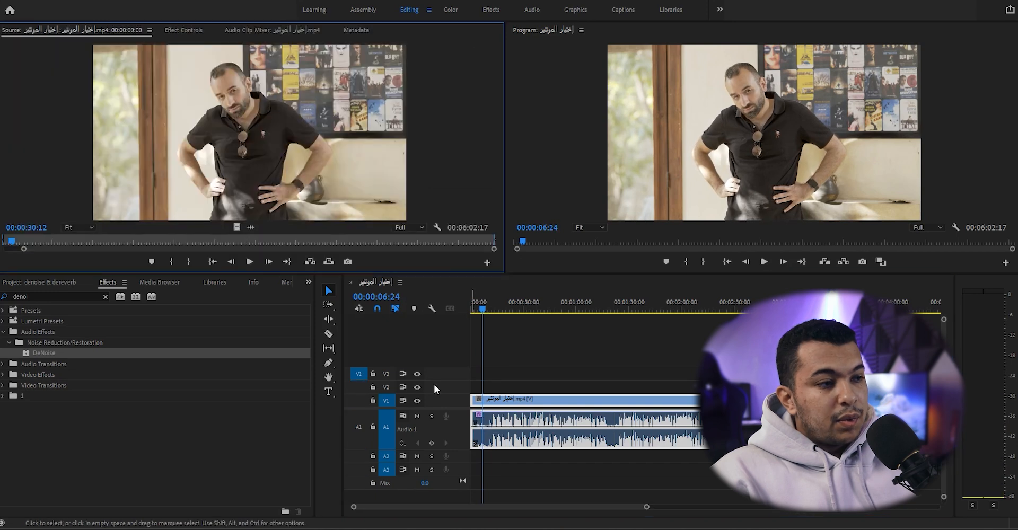
click(191, 31)
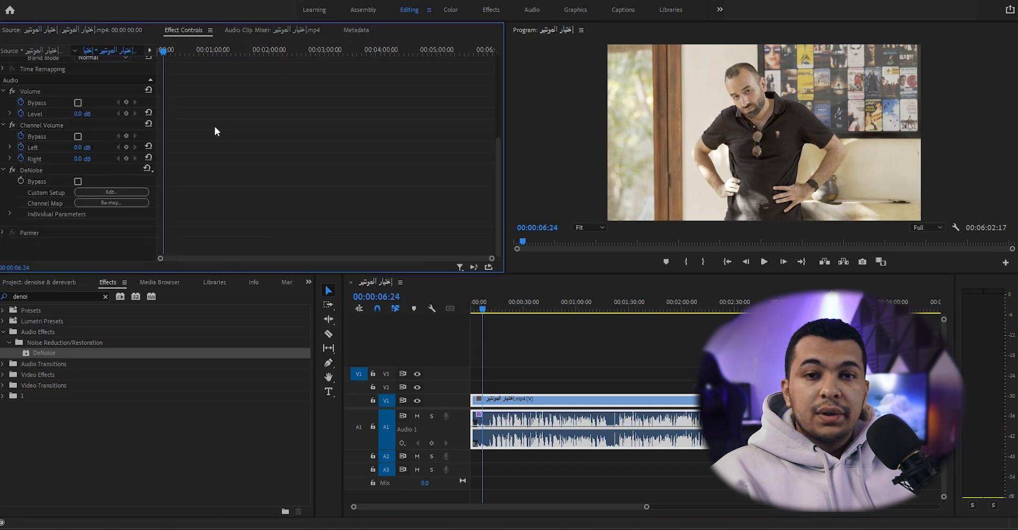
click(132, 192)
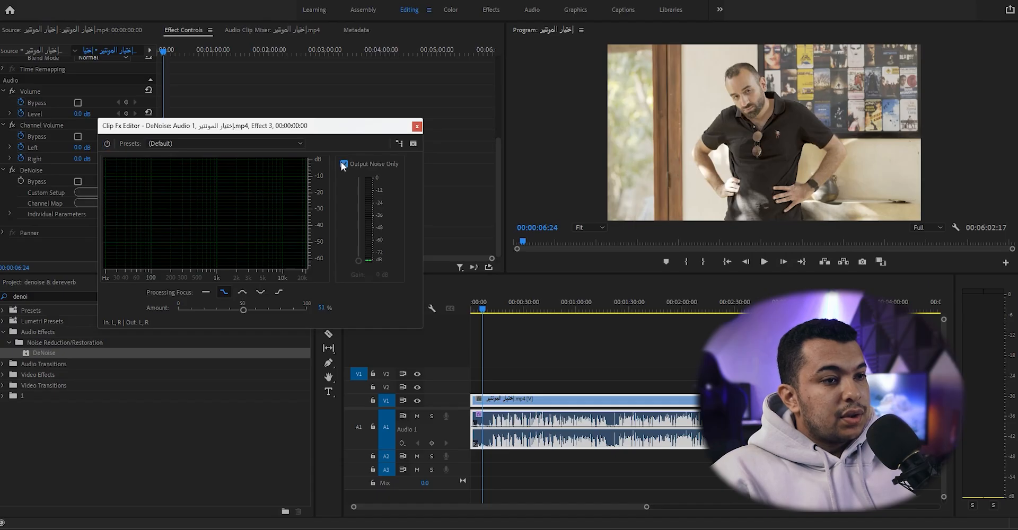
click(416, 127)
key(space)
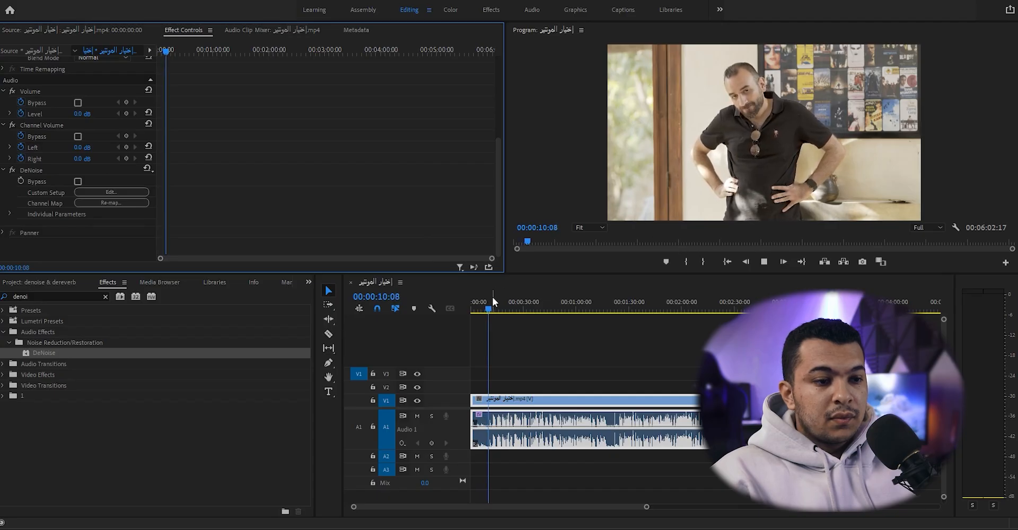
click(480, 309)
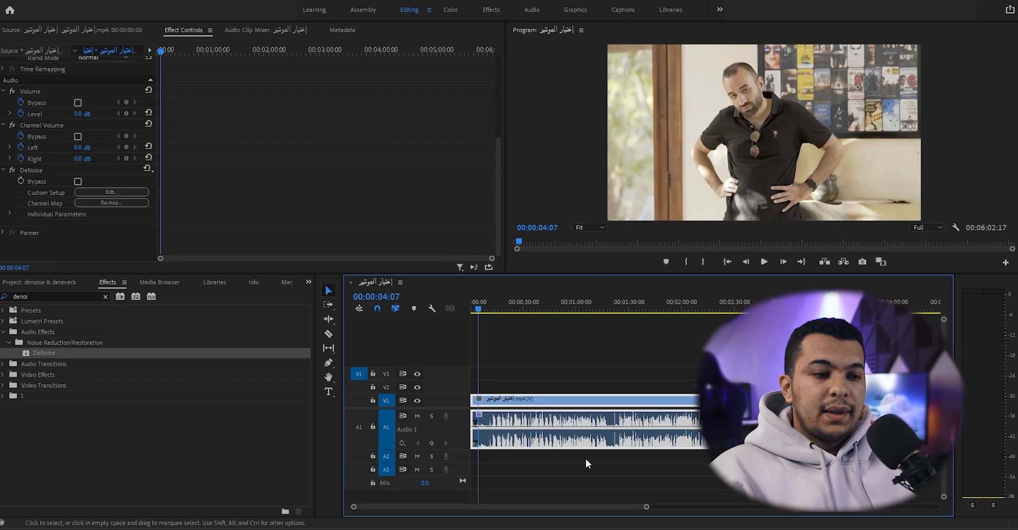
Split the clip at about 9 seconds with the Razor tool and review the opening segment's DeNoise custom setup.
key(c)
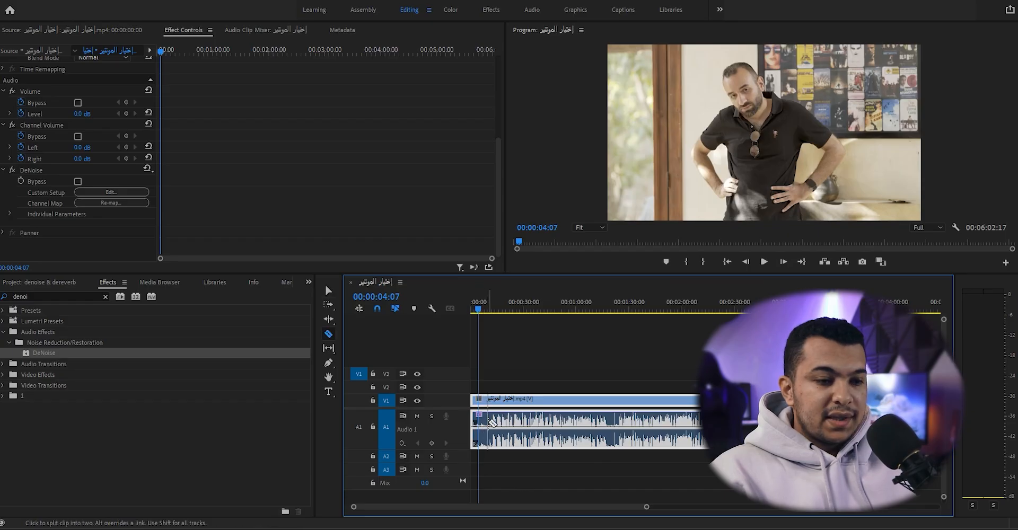
click(486, 431)
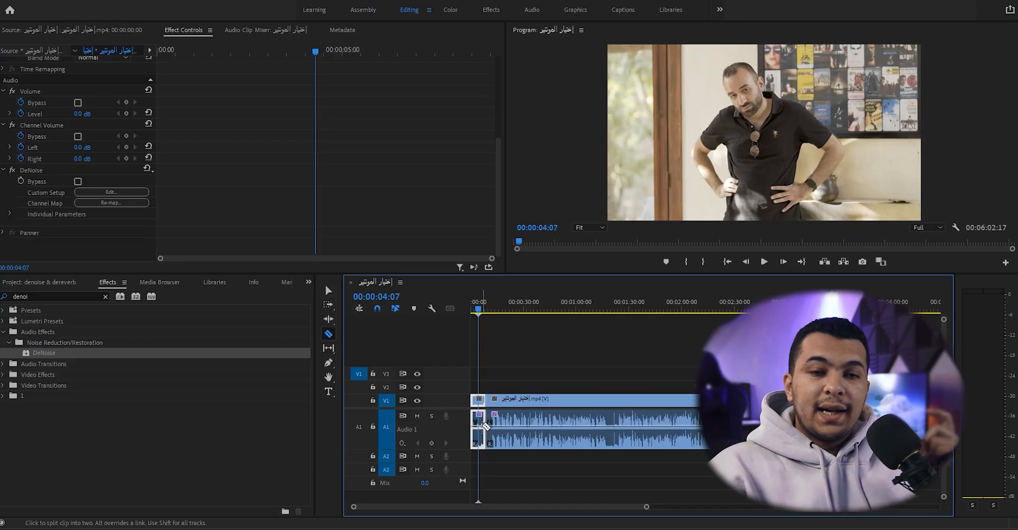
scroll(484, 446, up, 3)
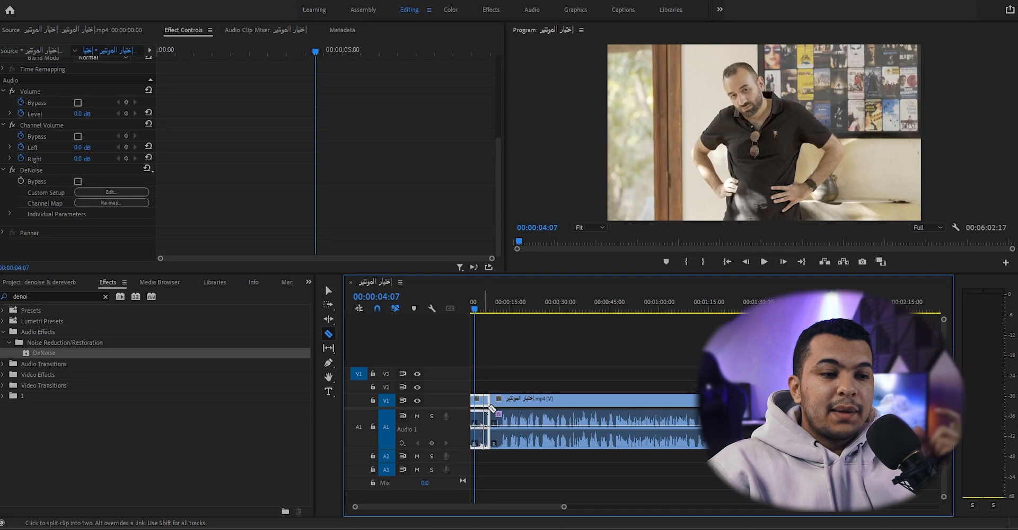
key(v)
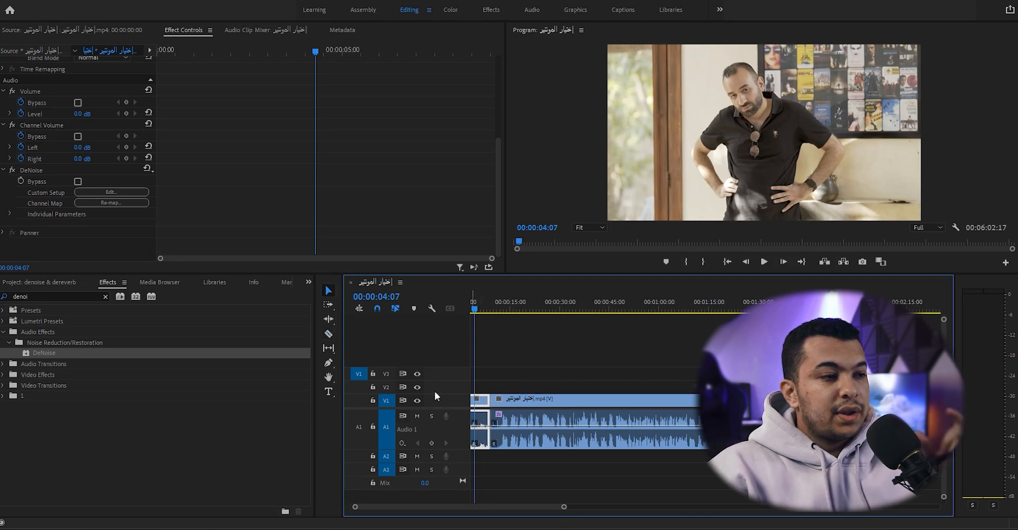
click(122, 192)
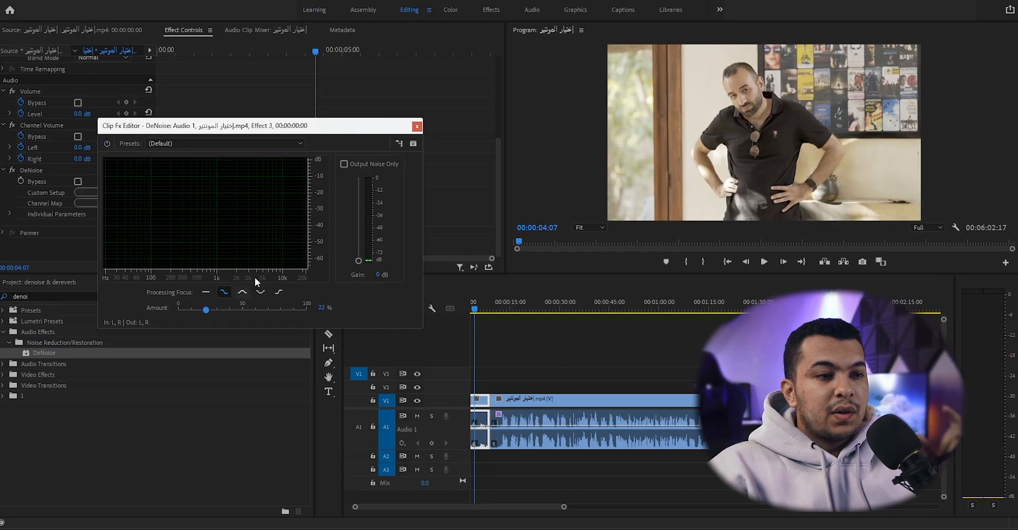
click(417, 128)
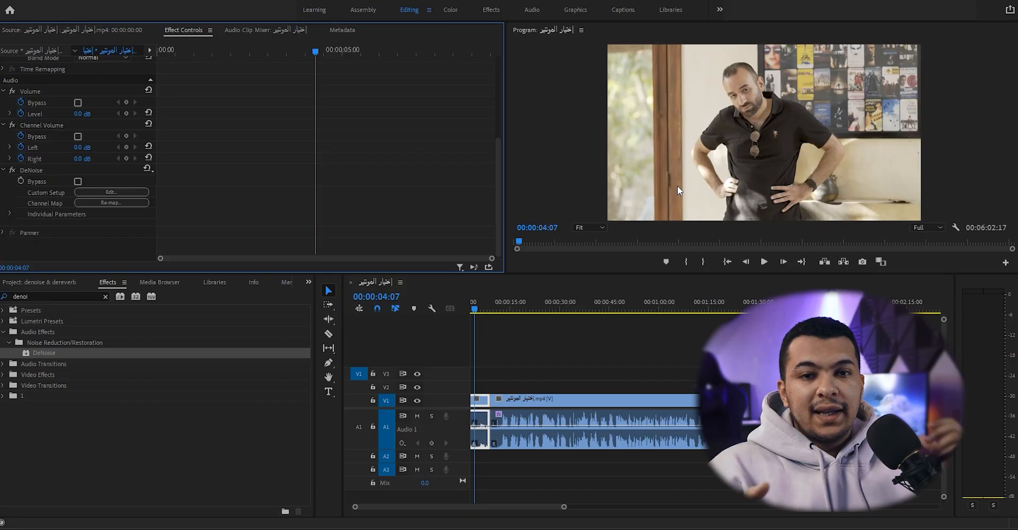
Play the second segment from about 12 seconds with the system volume lowered to judge its sound.
drag(498, 307, 499, 308)
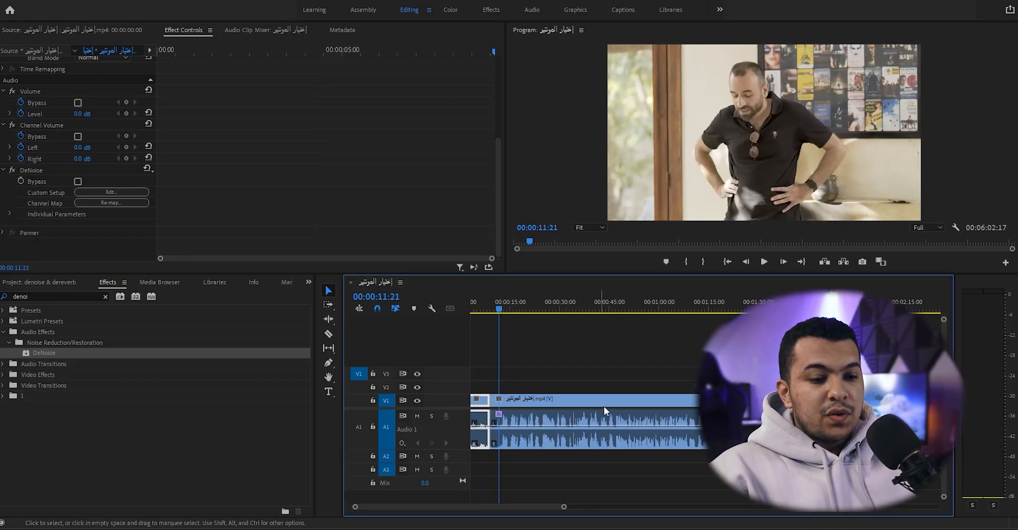
key(XF86AudioLowerVolume)
key(XF86AudioLowerVolume)
key(XF86AudioLowerVolume)
key(space)
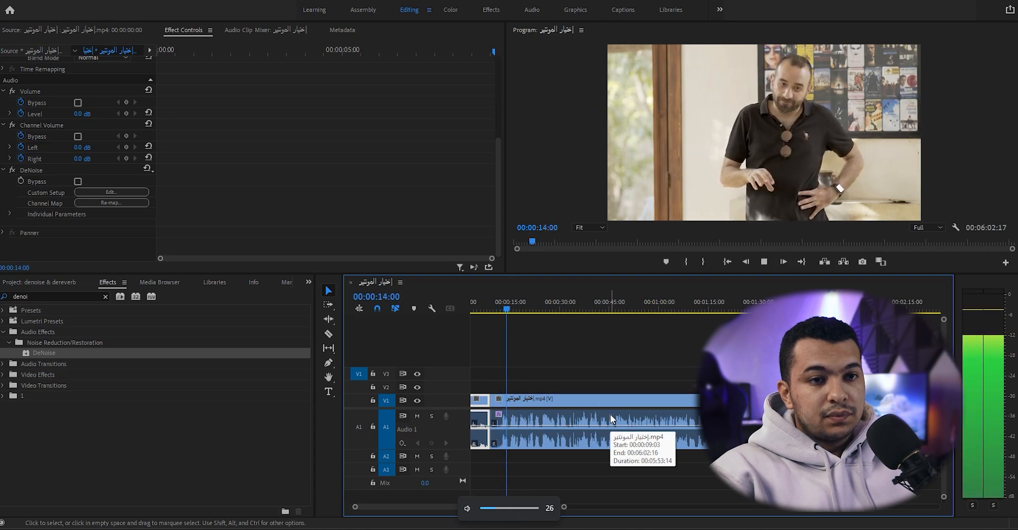
key(XF86AudioLowerVolume)
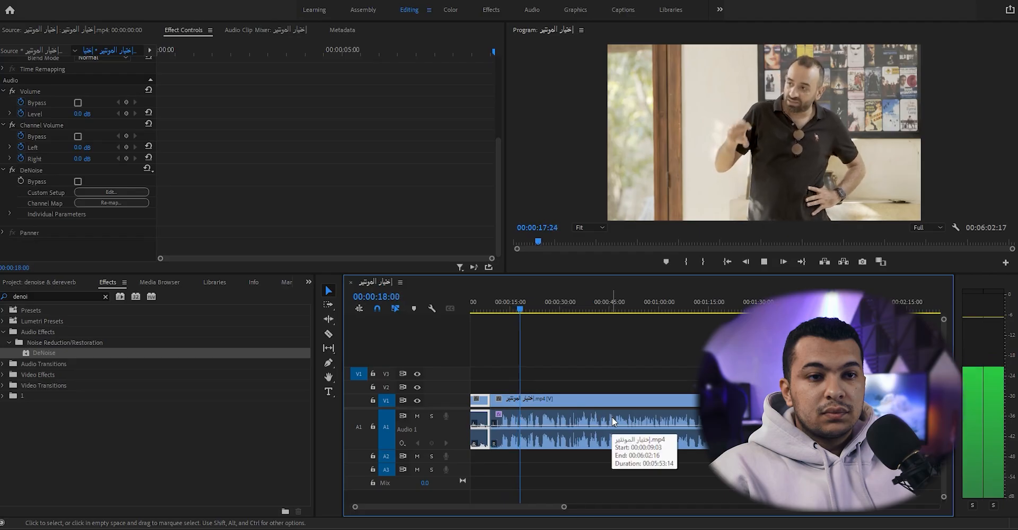
key(space)
Find the DeReverb effect, apply it to the second segment, and play a short stretch of the audio.
click(550, 431)
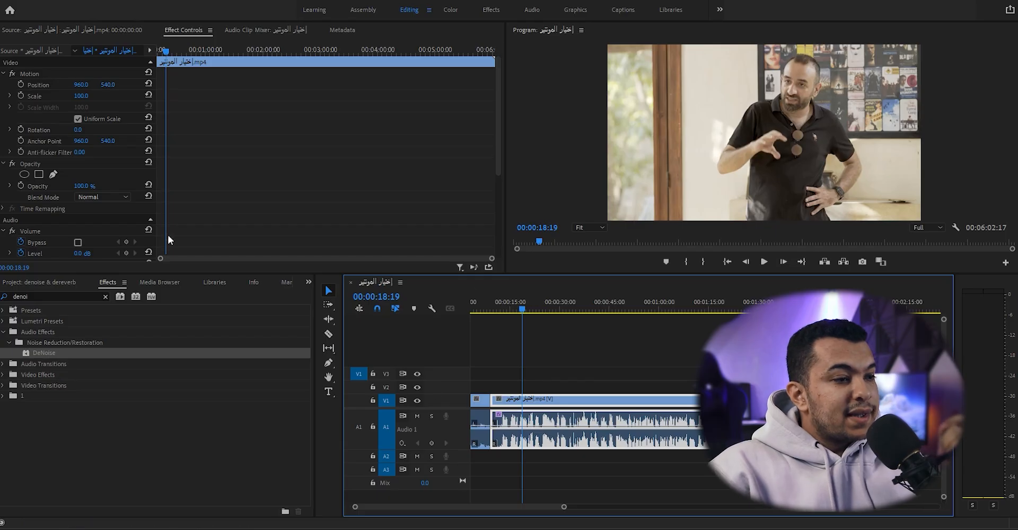
double_click(17, 296)
text(de)
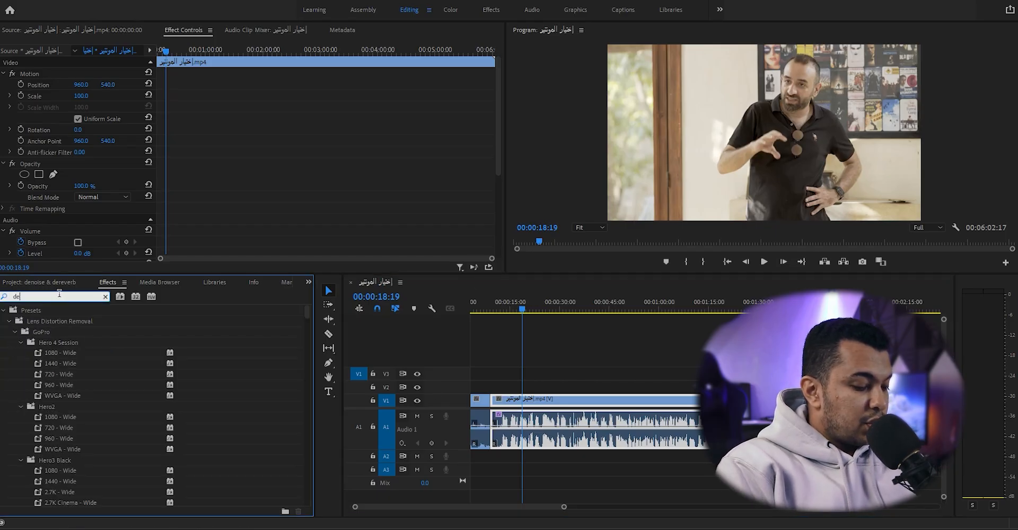
text(re)
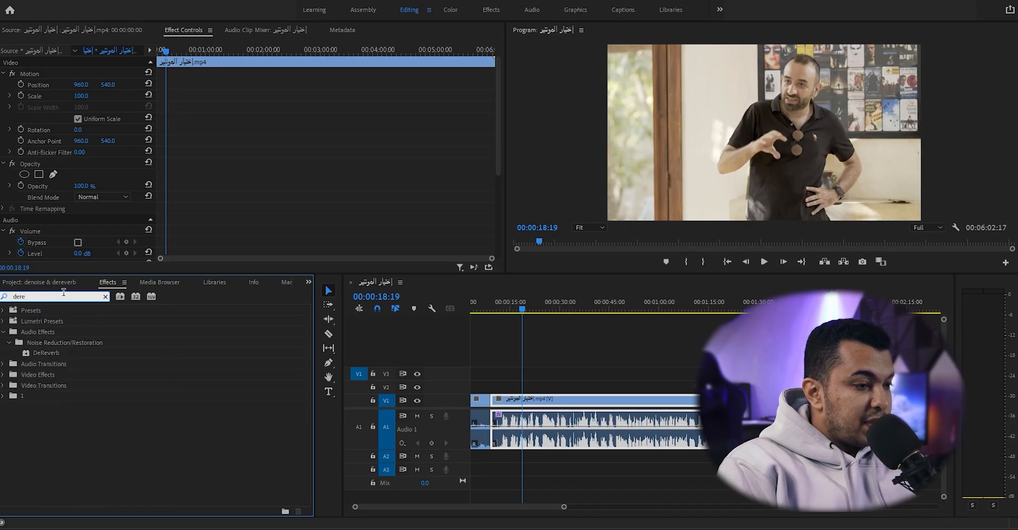
drag(52, 354, 562, 433)
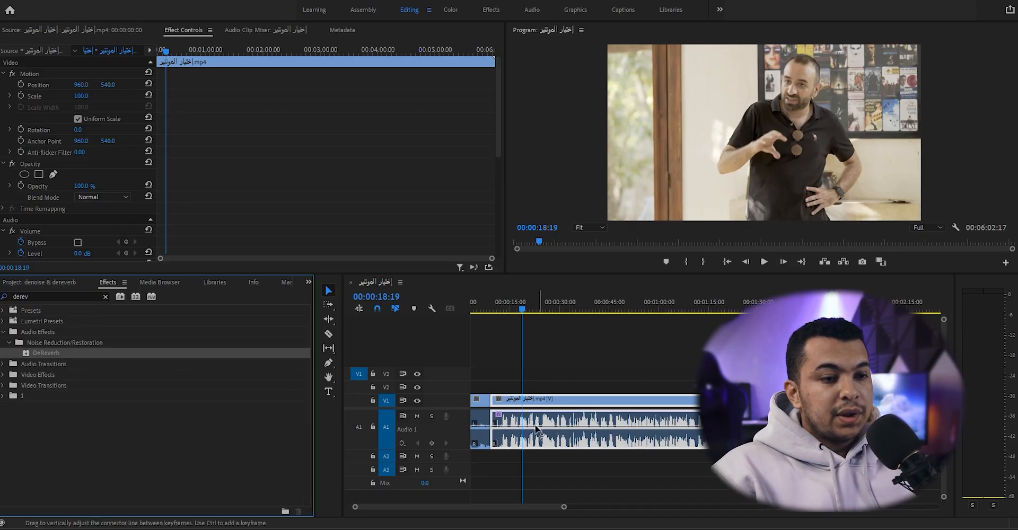
key(space)
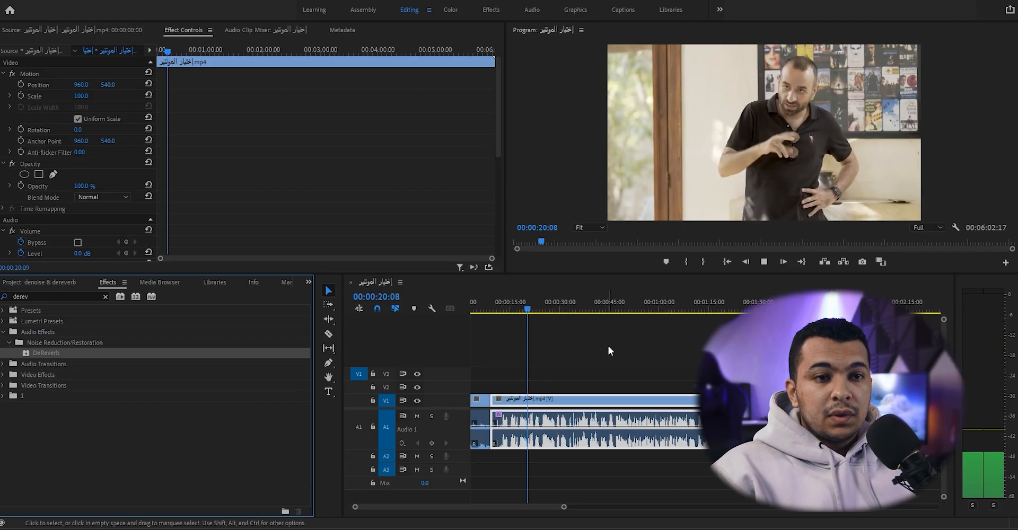
key(space)
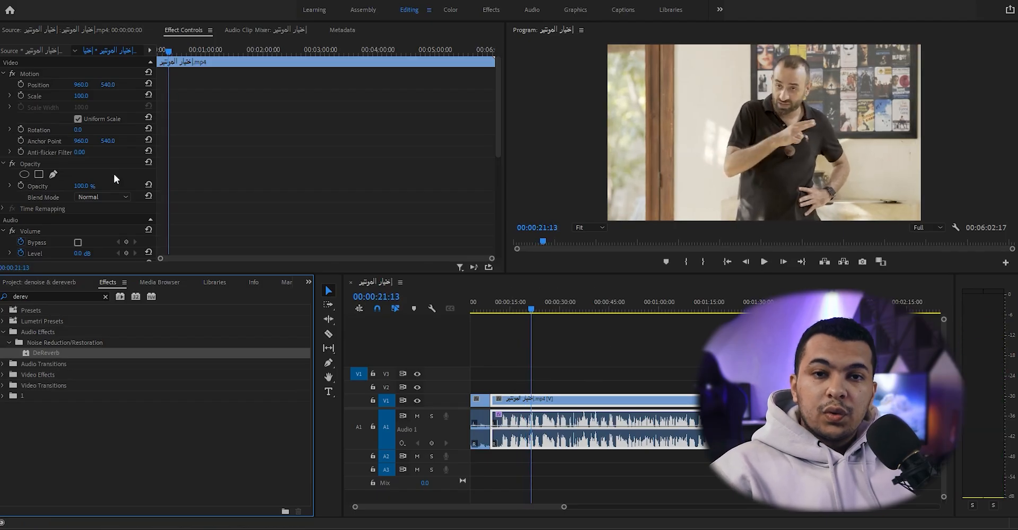
Open the second segment's DeReverb custom setup, move the editor clear of the timeline, and look through its presets.
scroll(115, 174, down, 2)
scroll(116, 174, down, 5)
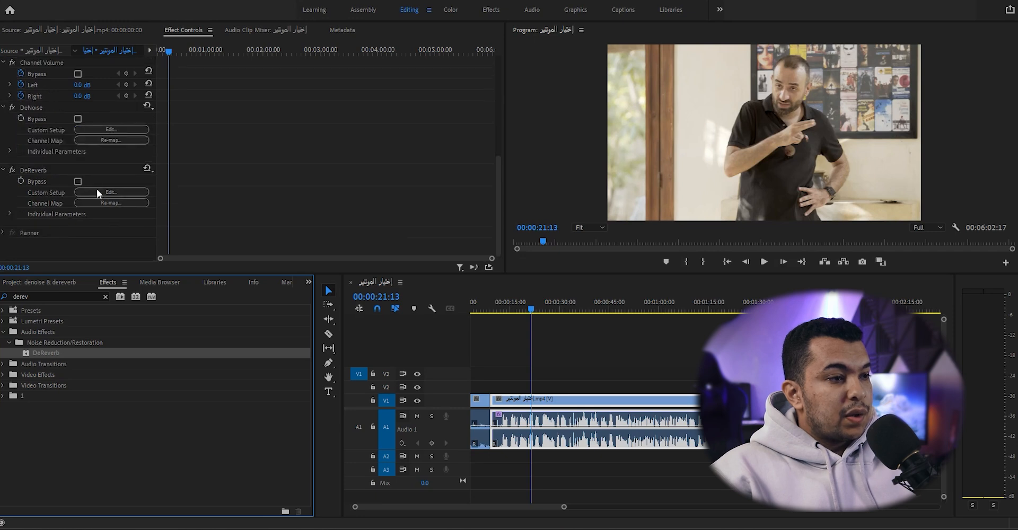
click(130, 192)
drag(527, 161, 248, 121)
click(215, 132)
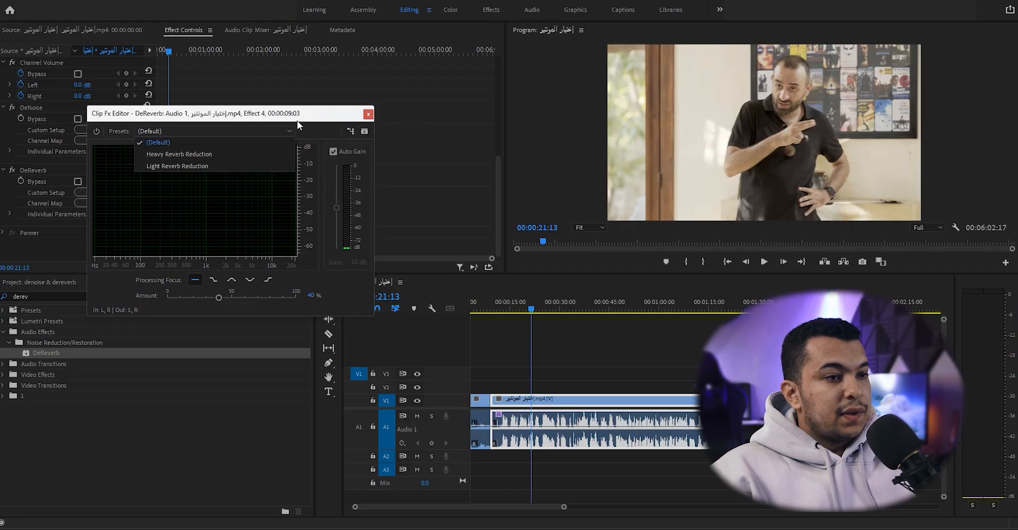
click(264, 192)
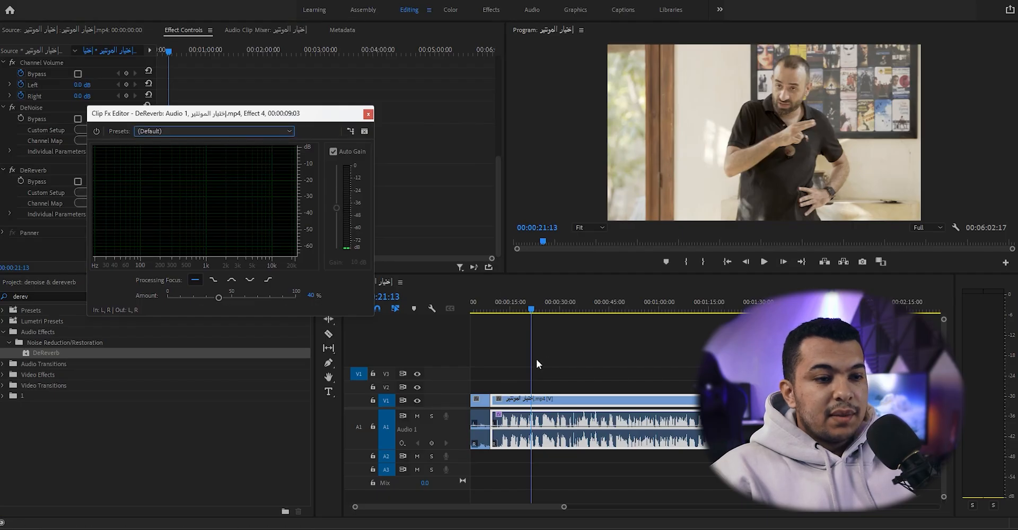
Play the second segment from near its start with default DeReverb, and try the lower-frequency processing focus at 40%.
drag(510, 301, 497, 301)
key(space)
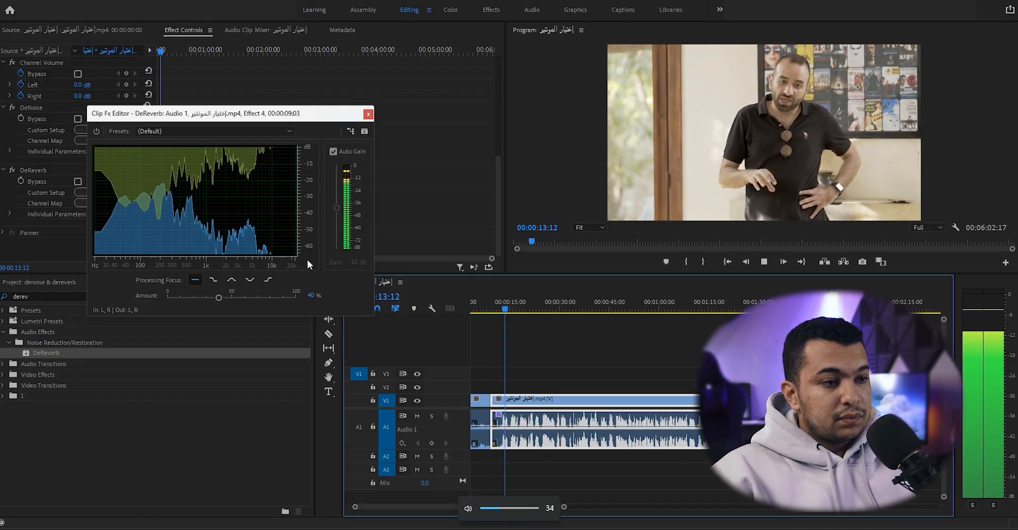
key(XF86AudioLowerVolume)
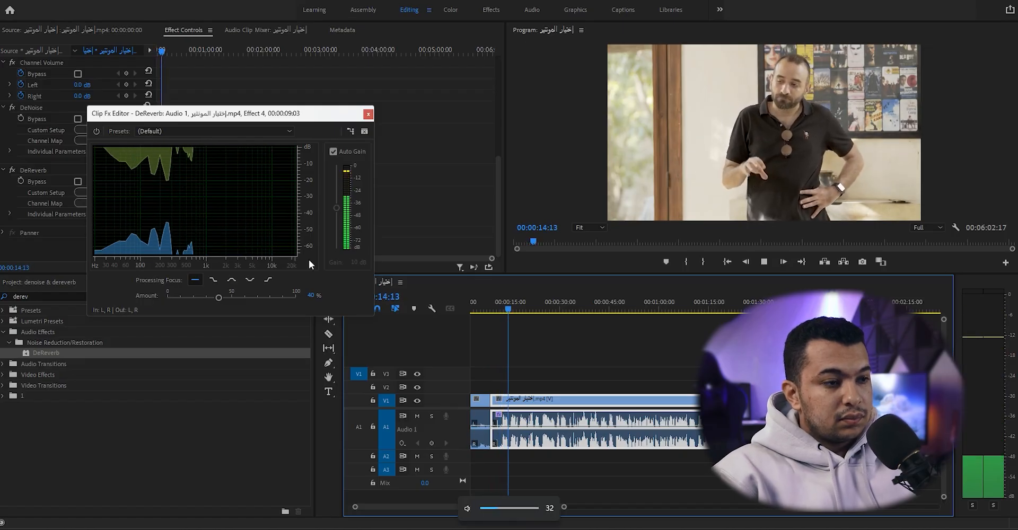
click(214, 280)
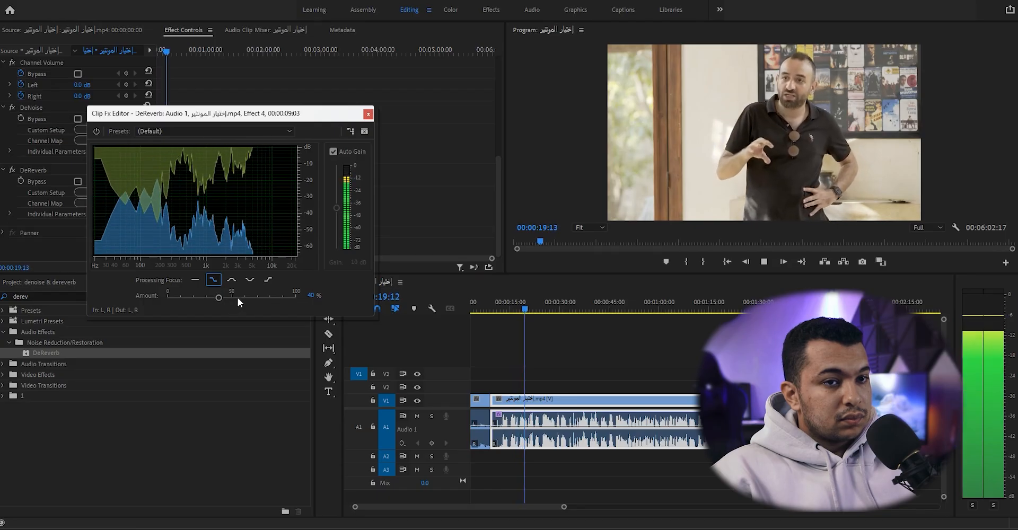
Compare the Light and Heavy Reverb Reduction presets during playback, keep Light Reverb Reduction at 20%, and close the DeReverb editor.
click(166, 132)
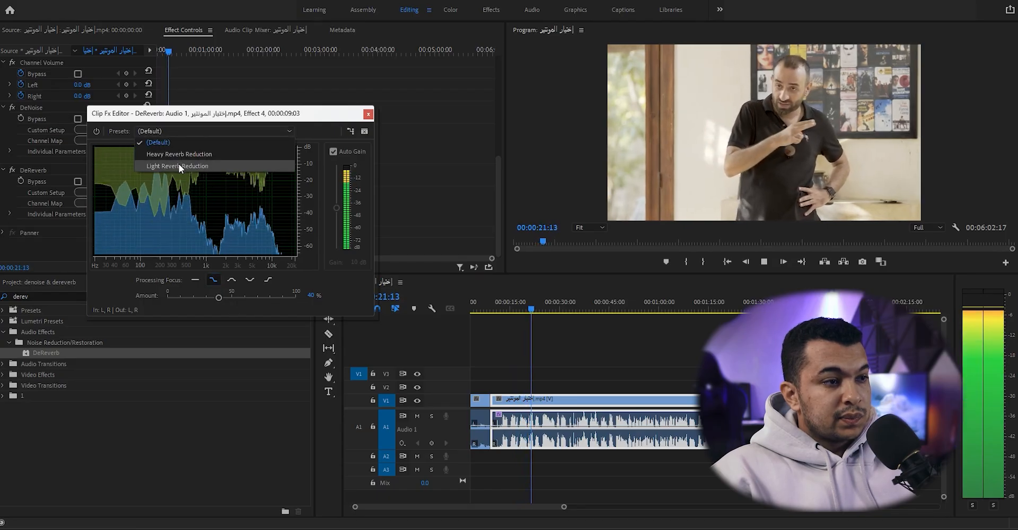
click(179, 166)
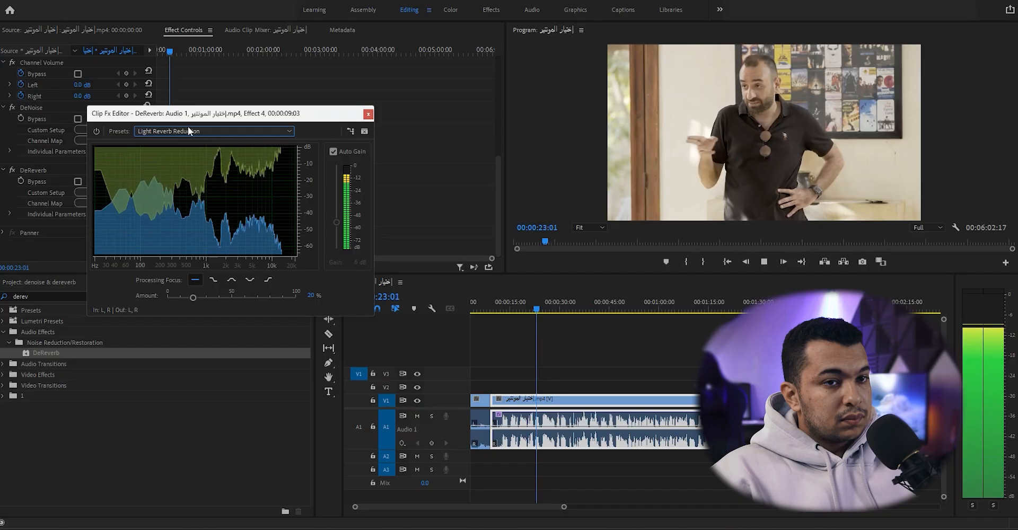
click(188, 127)
click(189, 151)
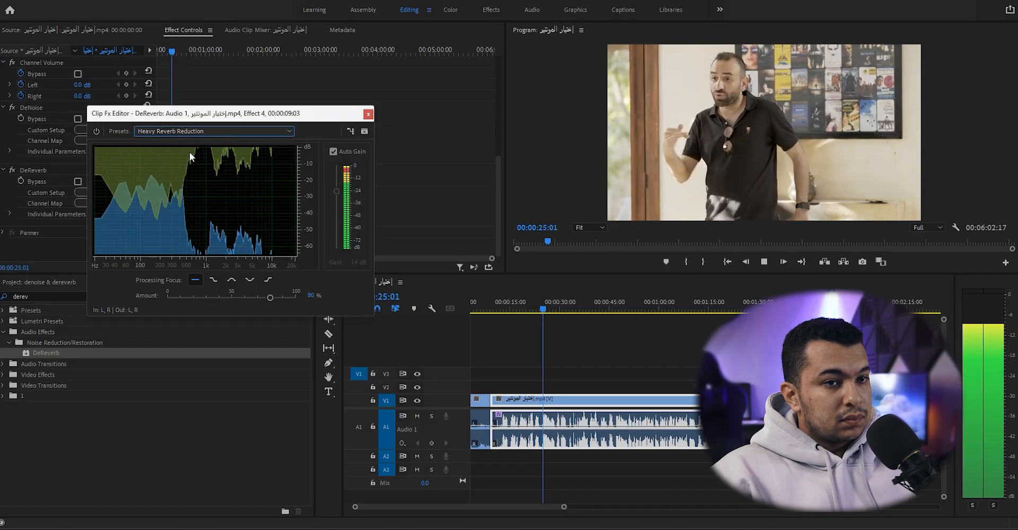
click(218, 131)
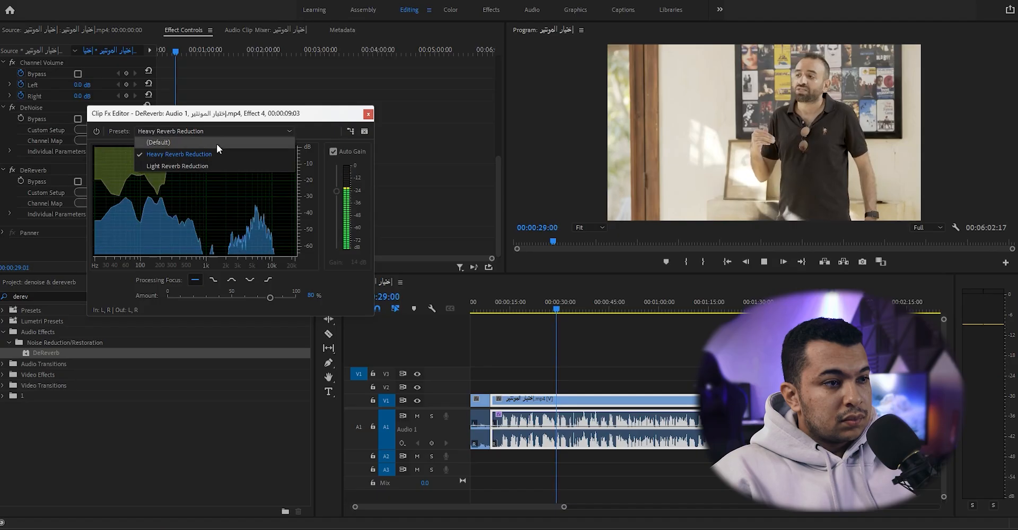
click(212, 164)
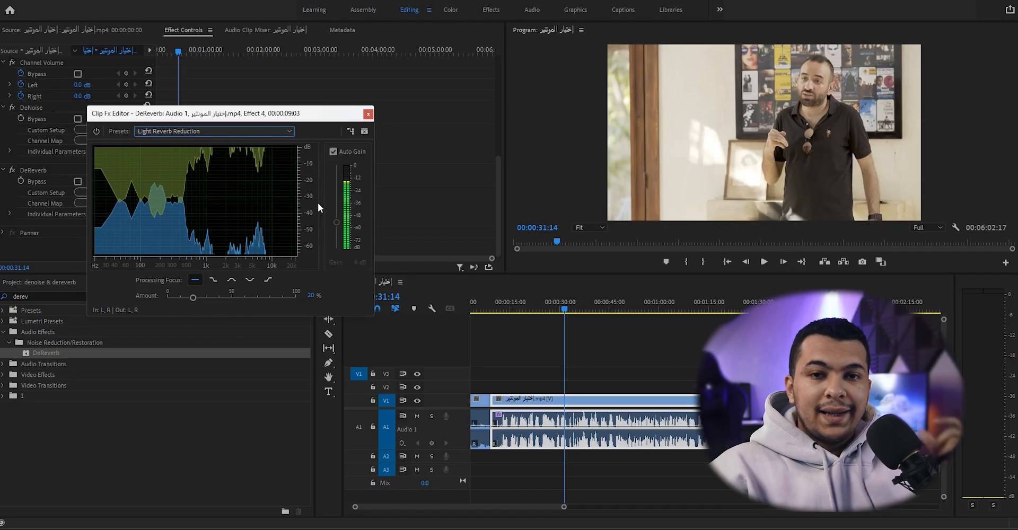
click(368, 114)
Return the playhead to about 11 seconds and clear the clip selection.
drag(504, 297, 499, 296)
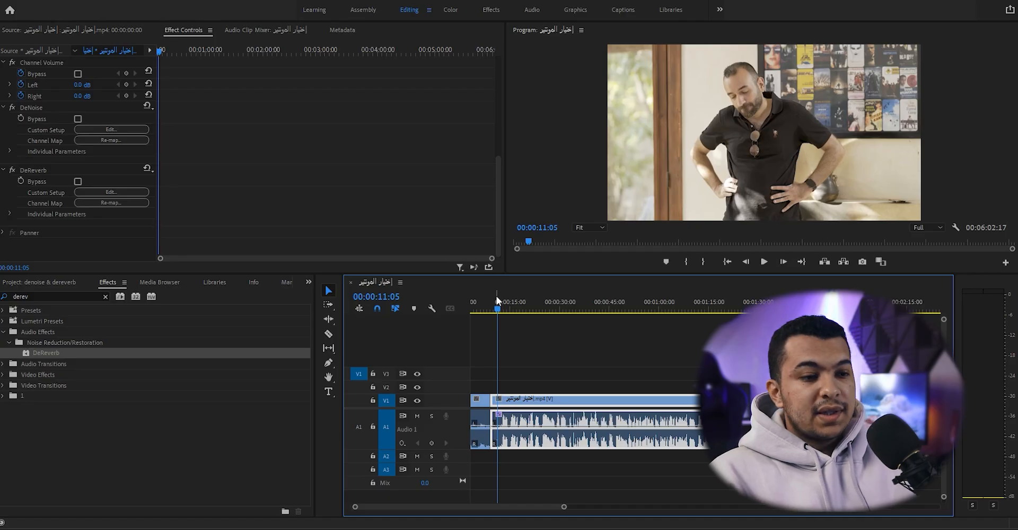
right_click(526, 423)
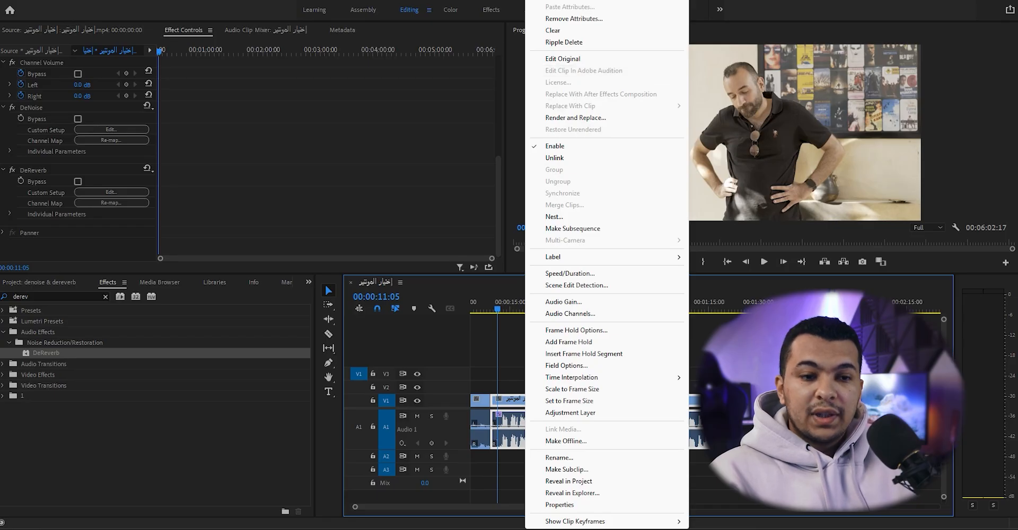
click(799, 345)
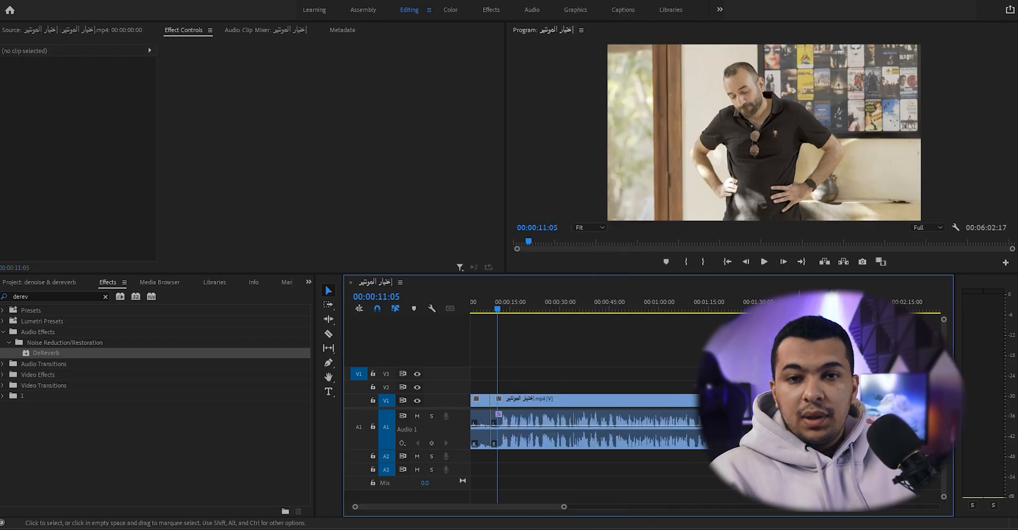